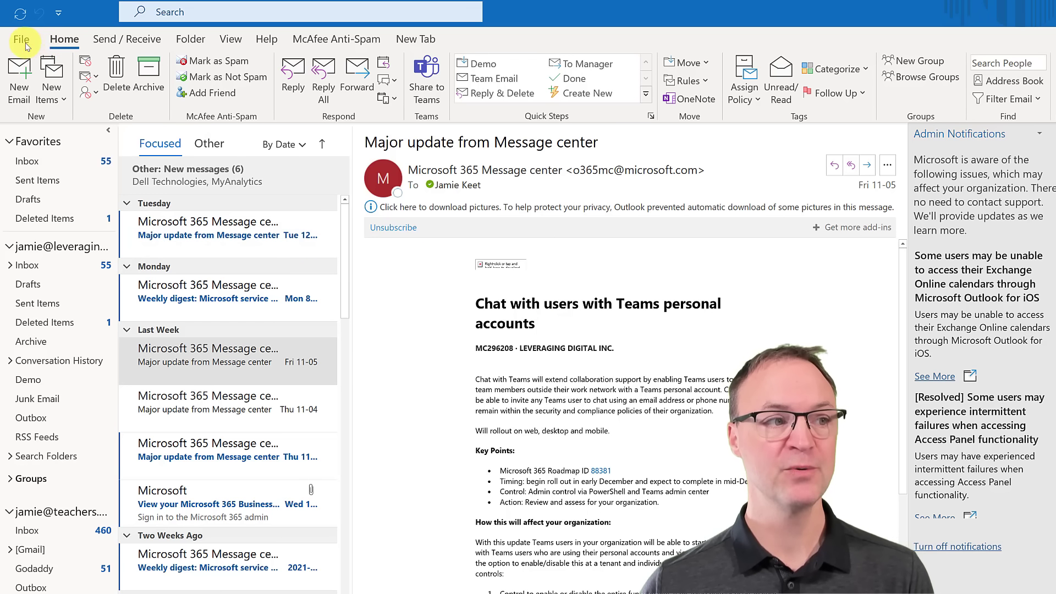
# - Start a new email message and open the signature settings from it
pyautogui.click(20, 77)
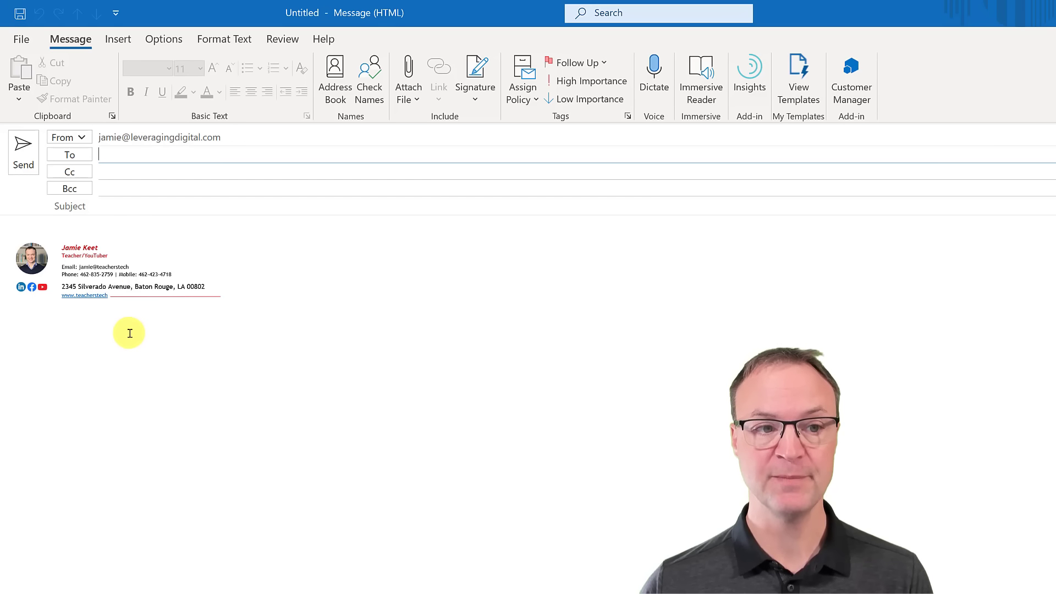
pyautogui.click(476, 99)
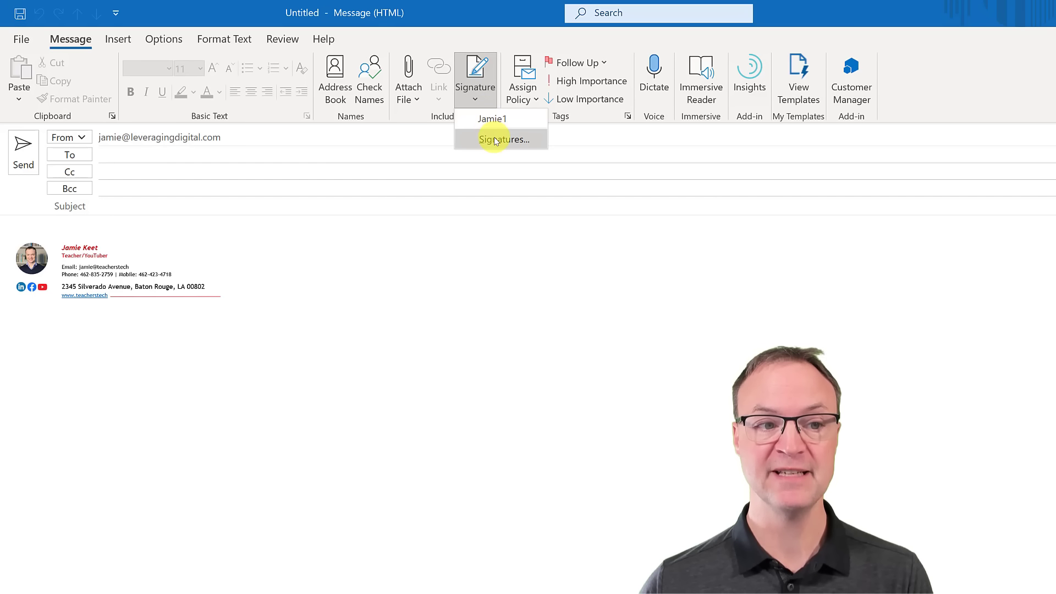
pyautogui.click(497, 139)
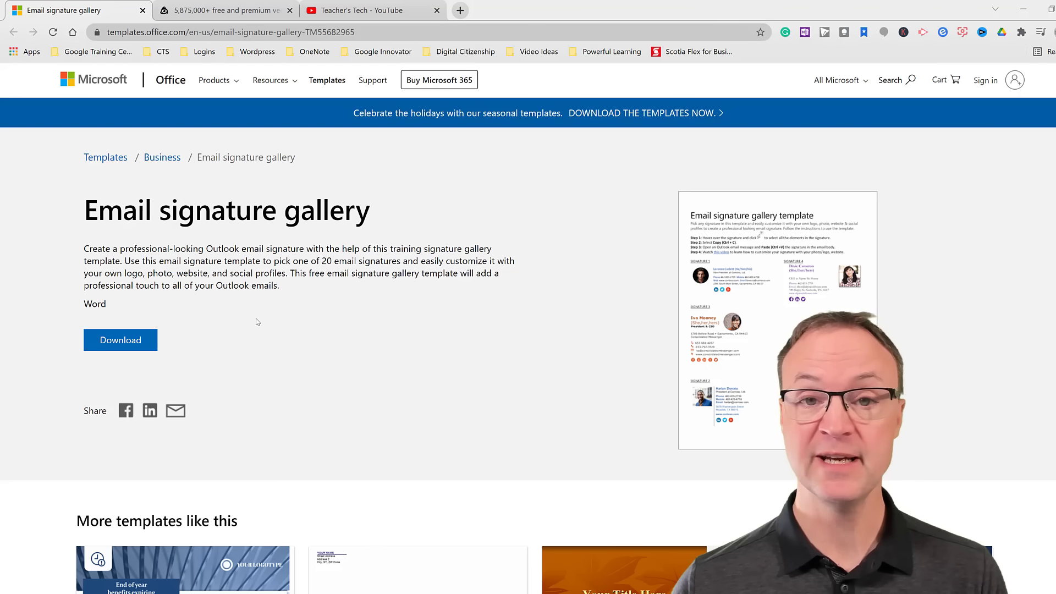
# - Download the Email signature gallery template from templates.office.com in the browser and open it in Word for editing
pyautogui.click(133, 345)
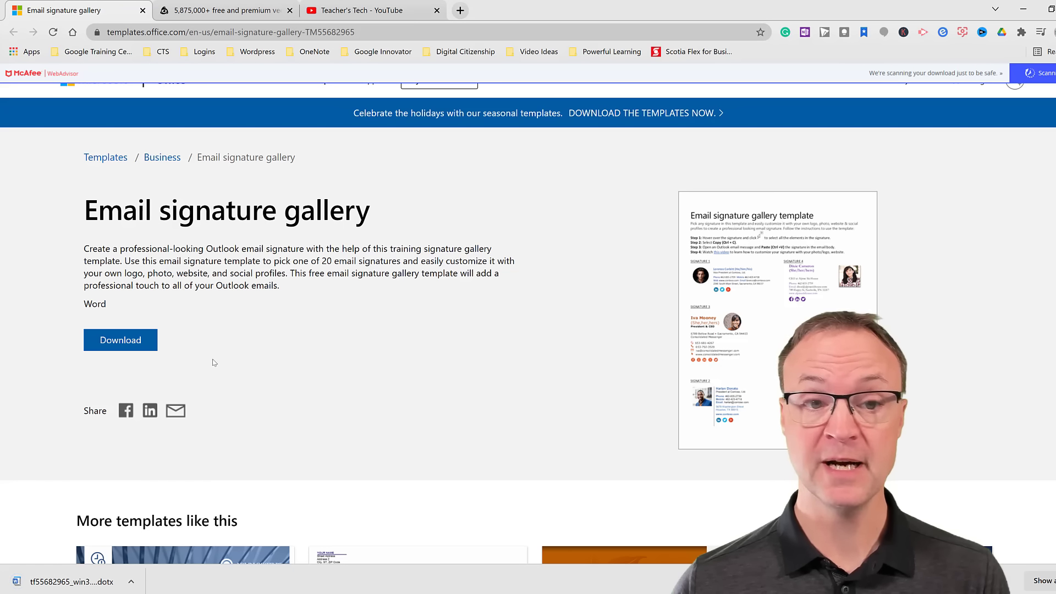
pyautogui.click(76, 583)
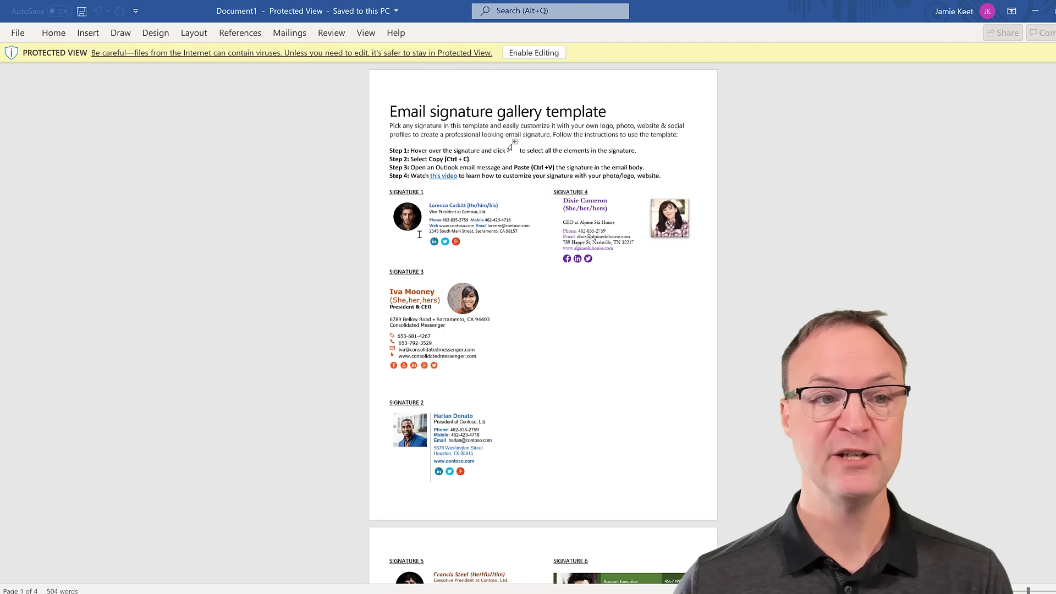
pyautogui.click(533, 52)
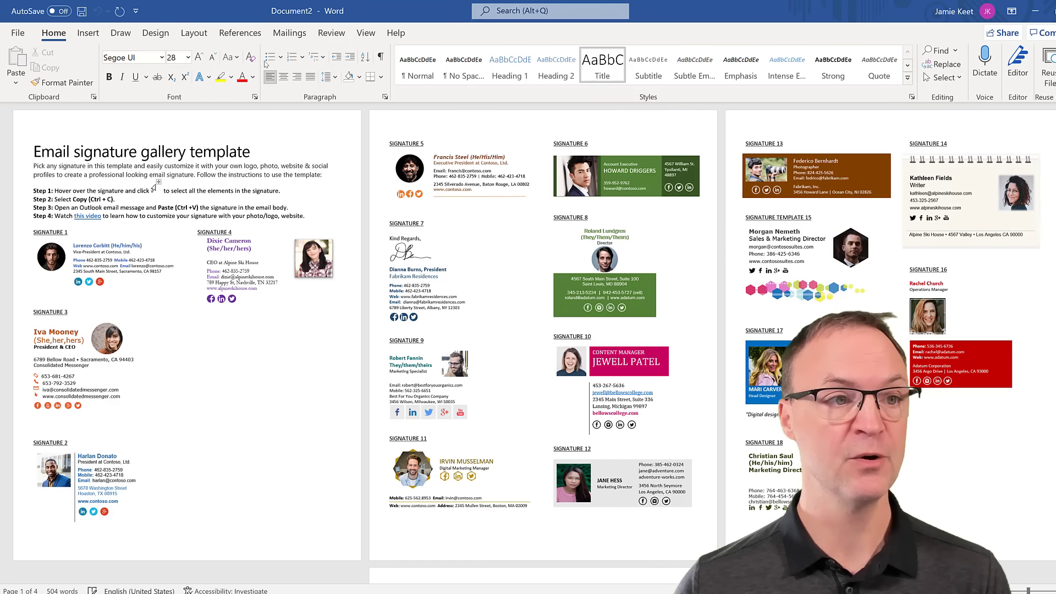
# - Zoom the template to 200% and look through the signature designs down to Signature 18
pyautogui.click(366, 33)
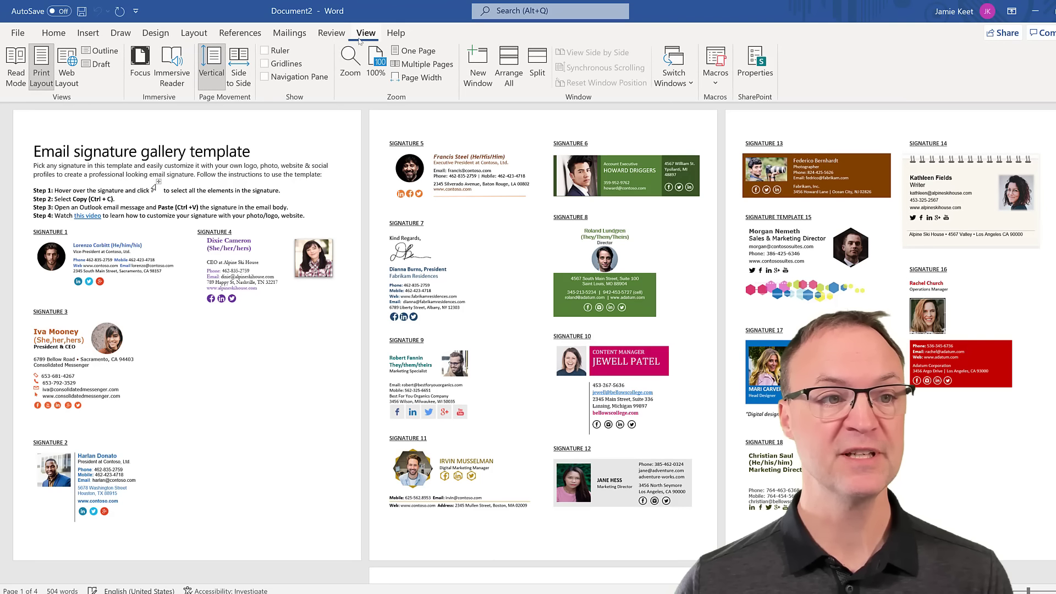
pyautogui.click(357, 68)
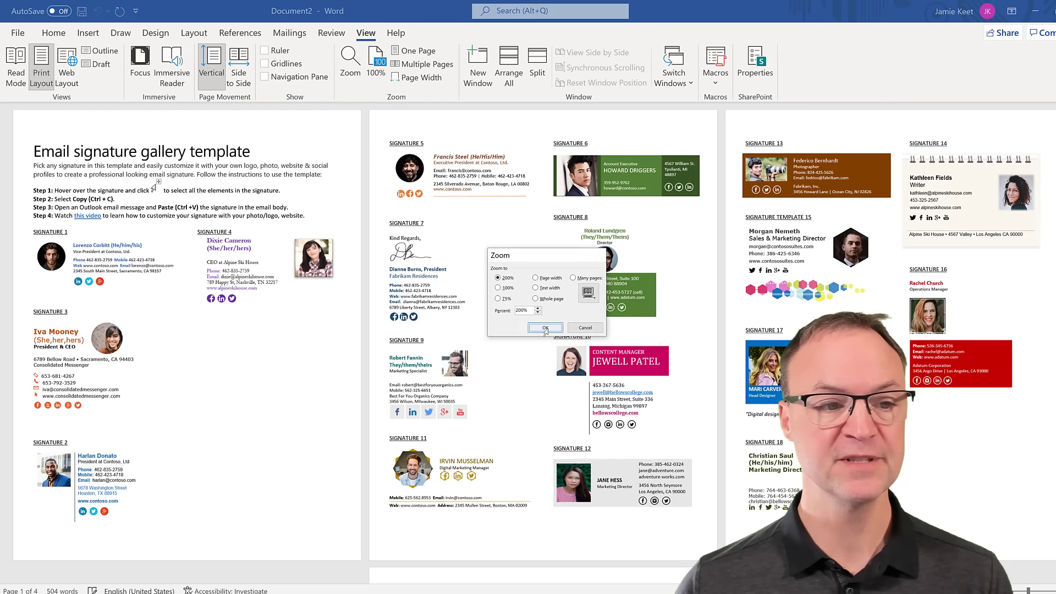
pyautogui.click(545, 327)
pyautogui.scroll(-5, 404, 304)
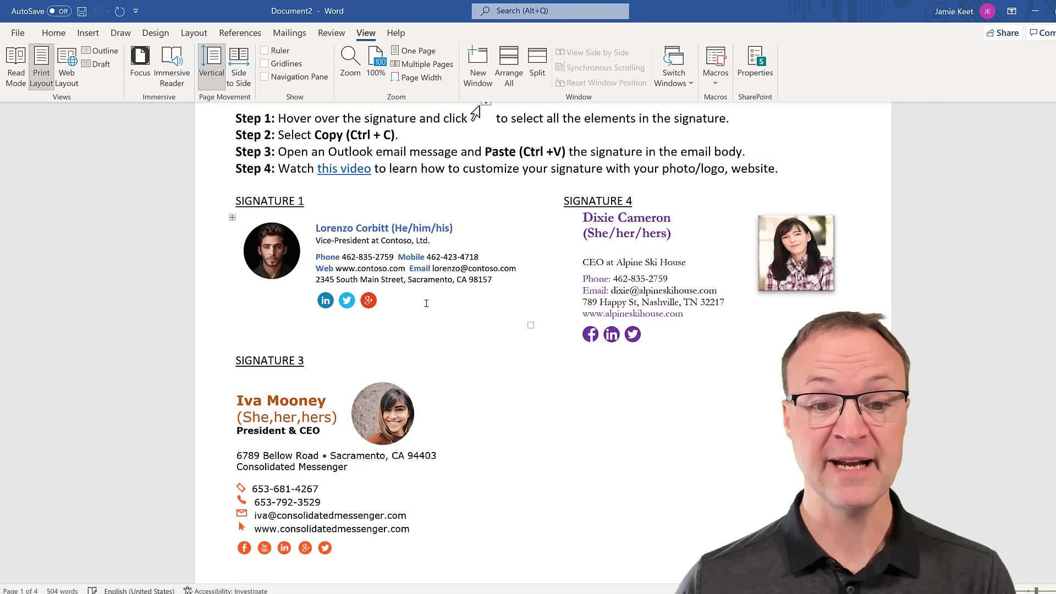
pyautogui.scroll(-3, 426, 303)
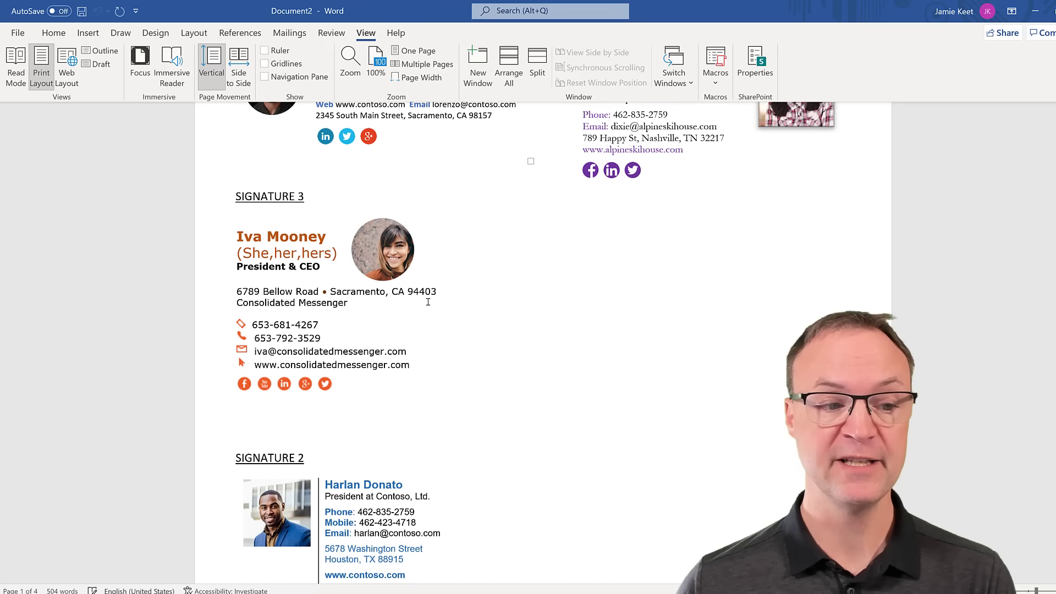
pyautogui.scroll(-9, 436, 301)
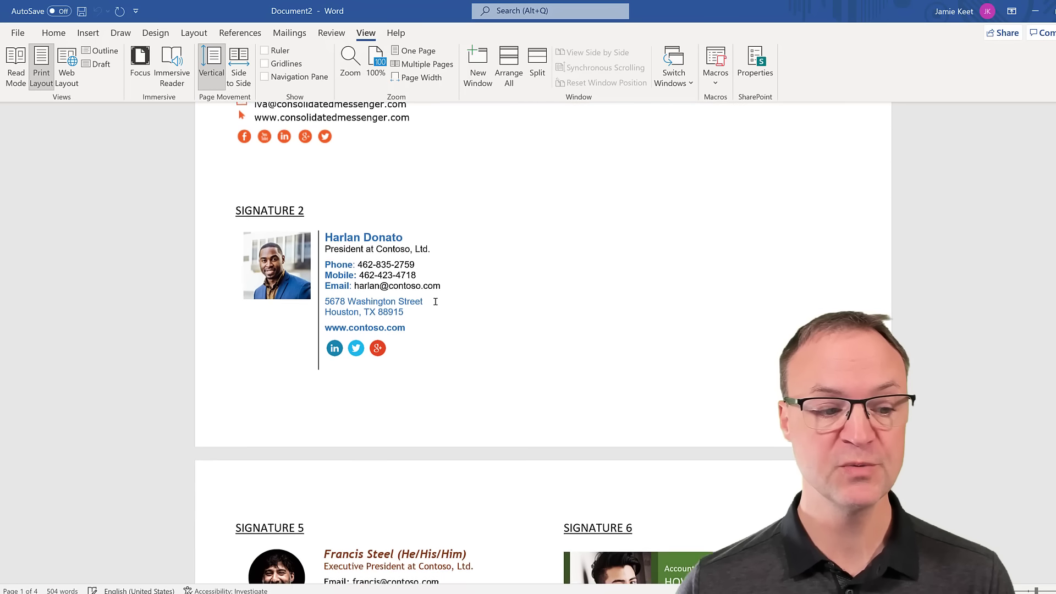
pyautogui.scroll(-3, 435, 297)
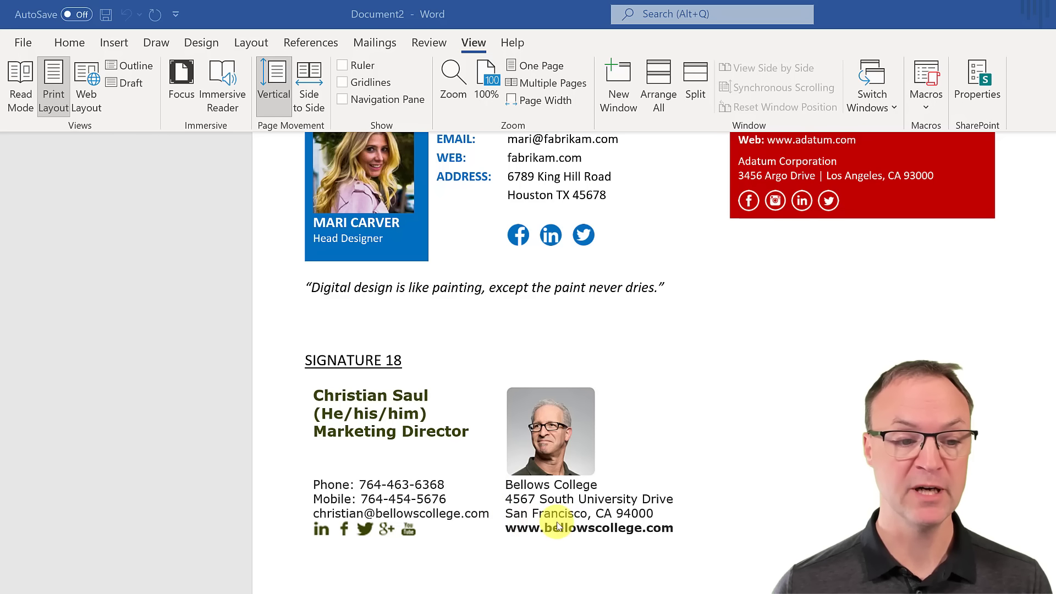
# - Copy the entire Signature 18 block, including its photo, contact details and social icons
pyautogui.click(684, 530)
pyautogui.moveTo(603, 519); pyautogui.dragTo(388, 440)
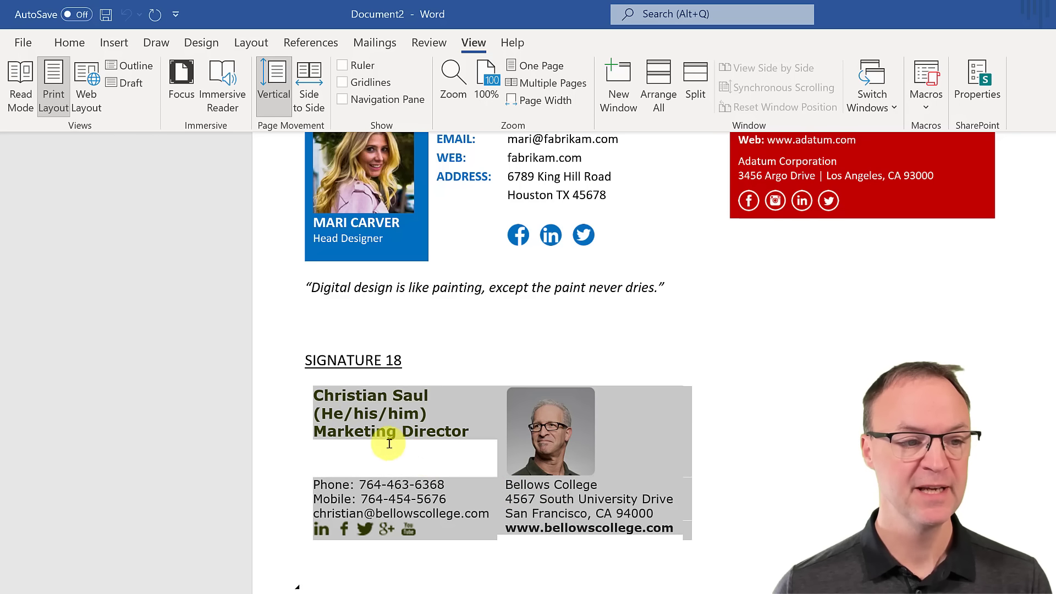
pyautogui.rightClick(390, 422)
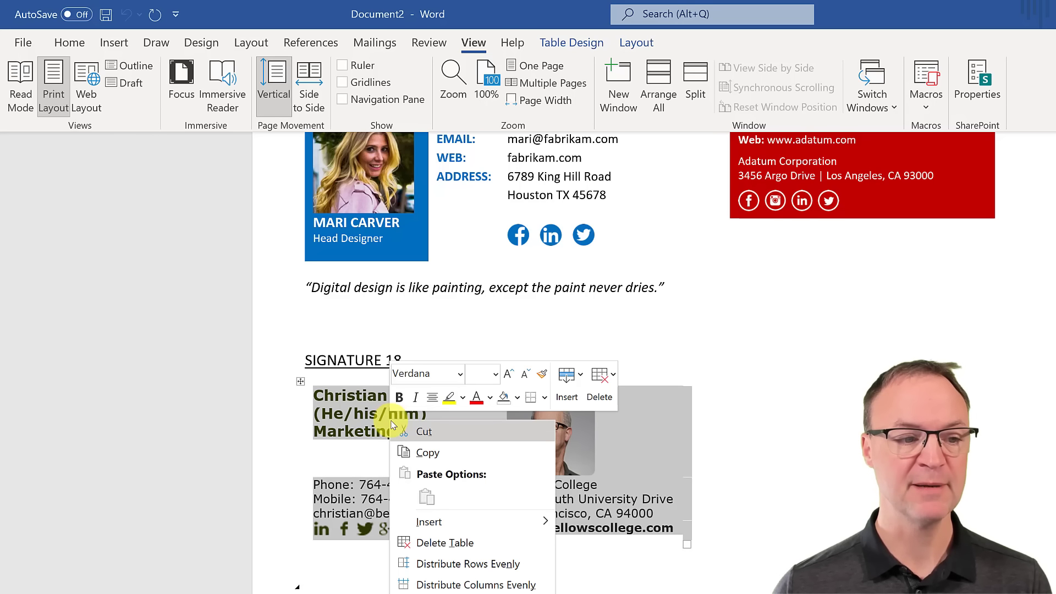
pyautogui.click(423, 452)
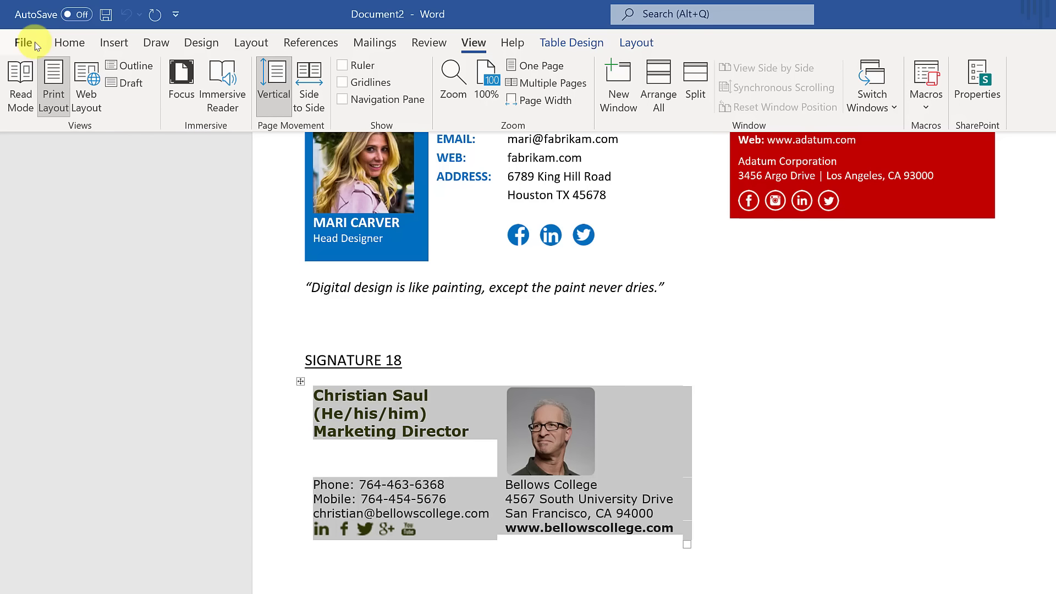
# - Create a new blank document and paste the copied signature into it
pyautogui.click(35, 47)
pyautogui.click(181, 199)
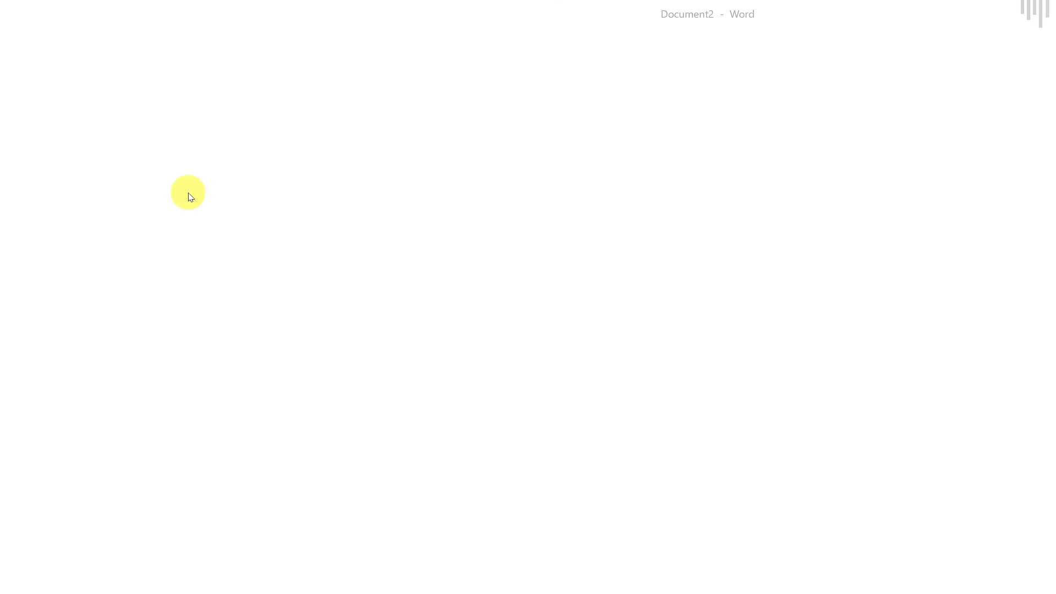
pyautogui.hotkey('ctrl', 'v')
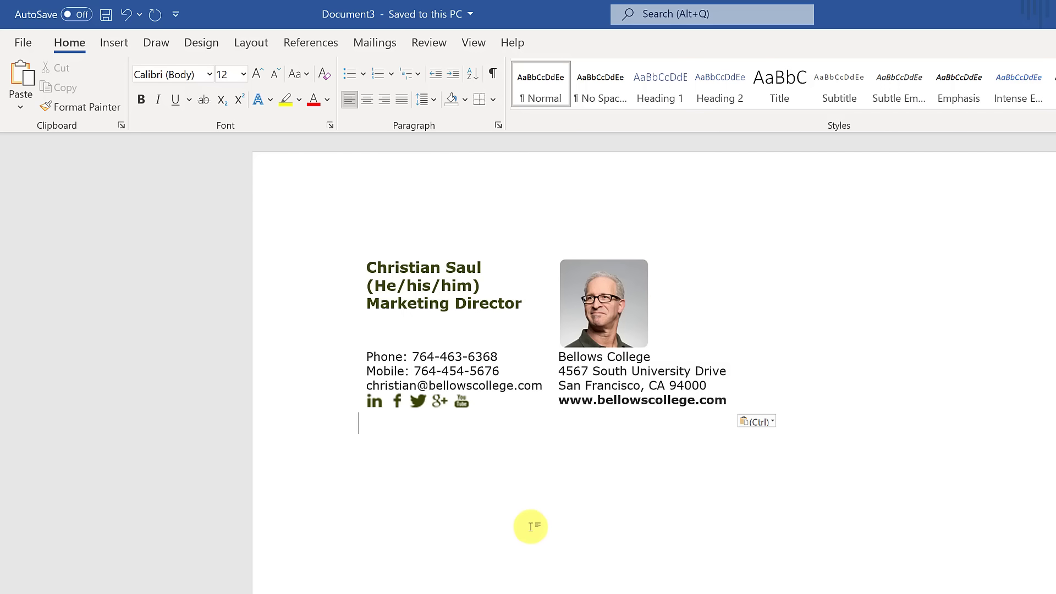
# - Replace the sample name with the signature owner's full name and remove the pronouns line below it
pyautogui.moveTo(480, 268); pyautogui.dragTo(377, 267)
pyautogui.write('Jamie Keet')
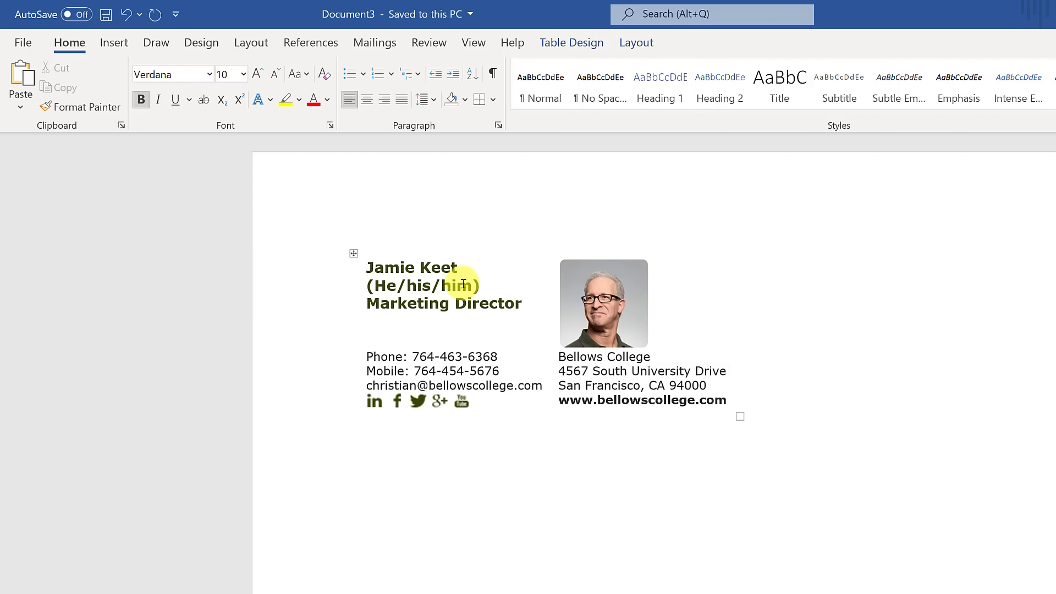
pyautogui.moveTo(482, 286); pyautogui.dragTo(370, 282)
pyautogui.press('BackSpace')
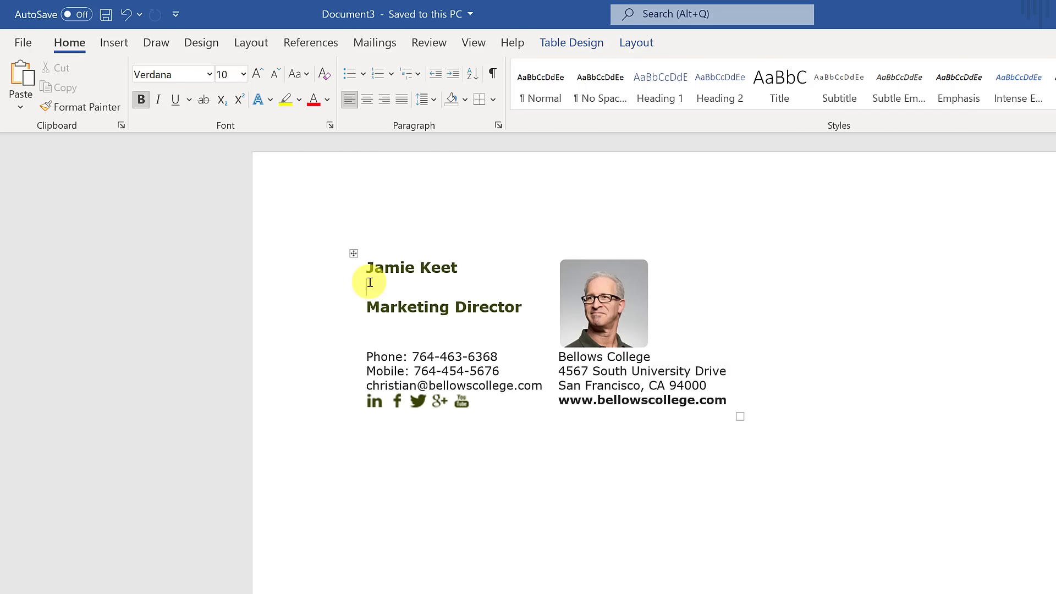
pyautogui.press('BackSpace')
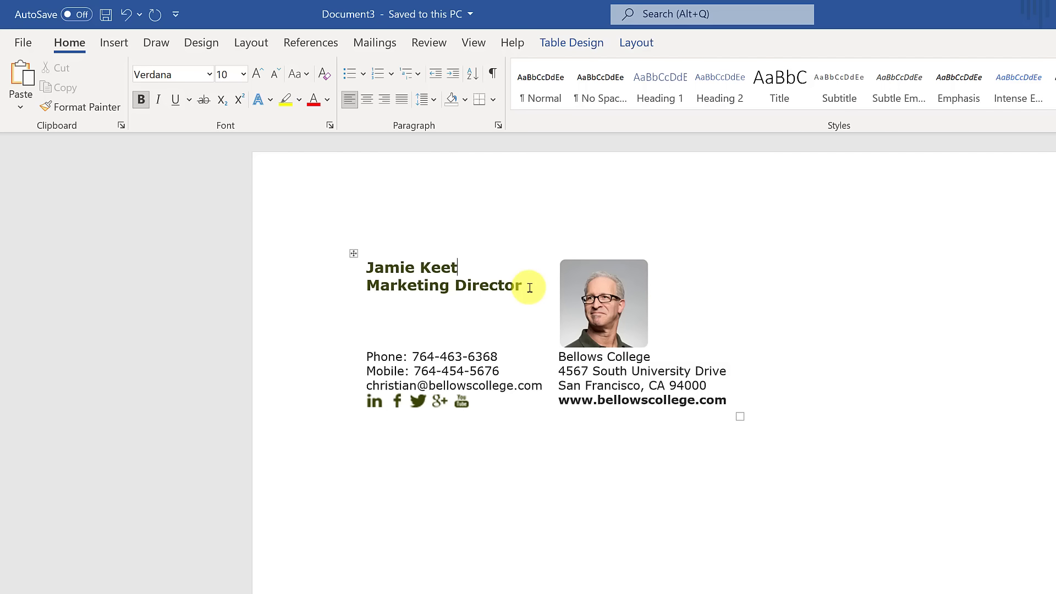
# - Replace the job title "Marketing Director" with "YouTuber"
pyautogui.moveTo(530, 287); pyautogui.dragTo(380, 288)
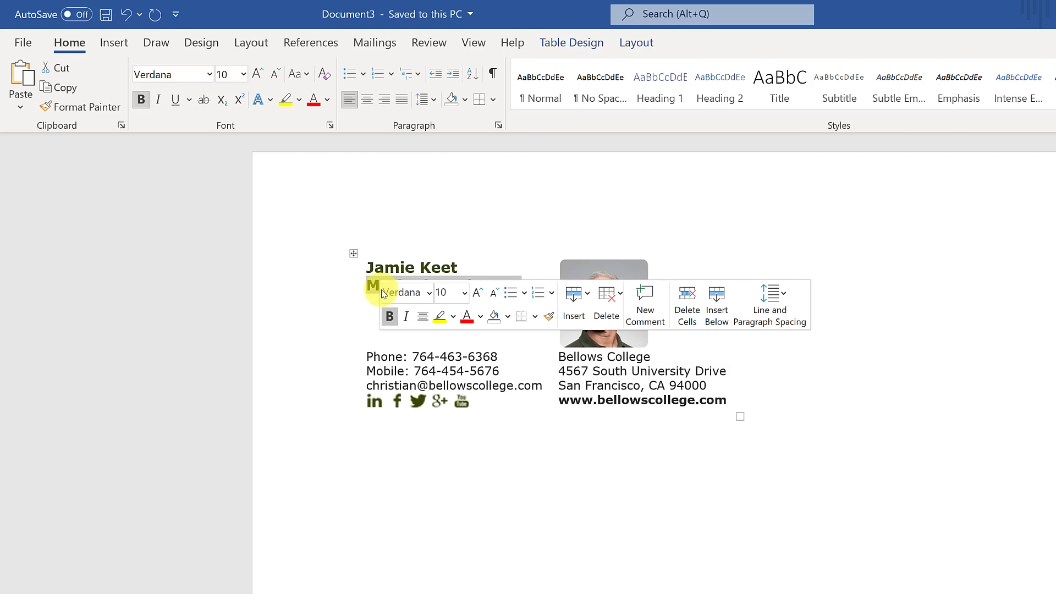
pyautogui.write('you')
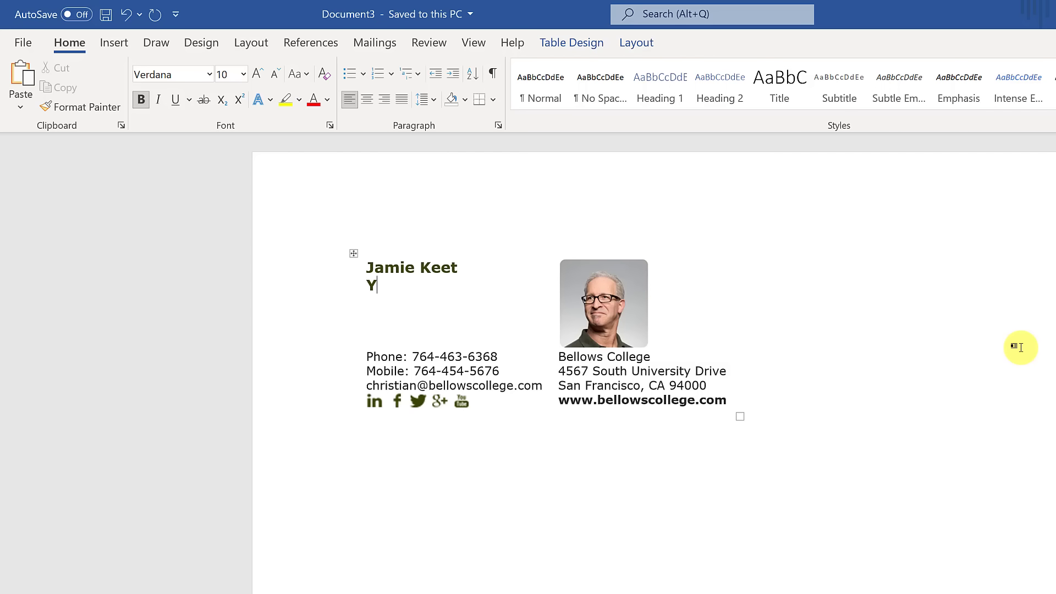
pyautogui.write('Tuber')
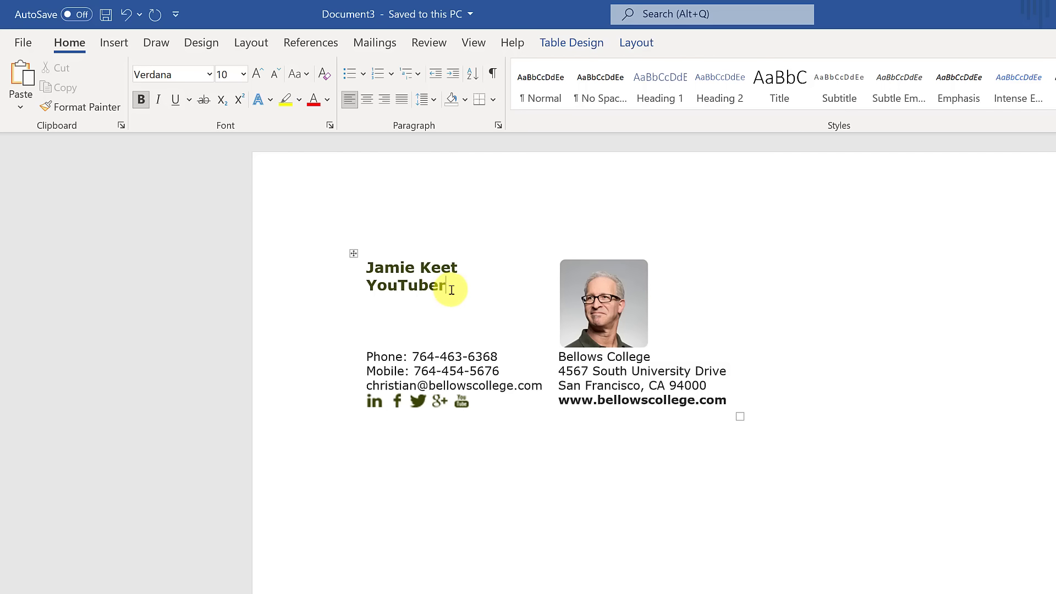
# - Change the font color of the name and job title lines to the standard dark red
pyautogui.moveTo(447, 287); pyautogui.dragTo(361, 269)
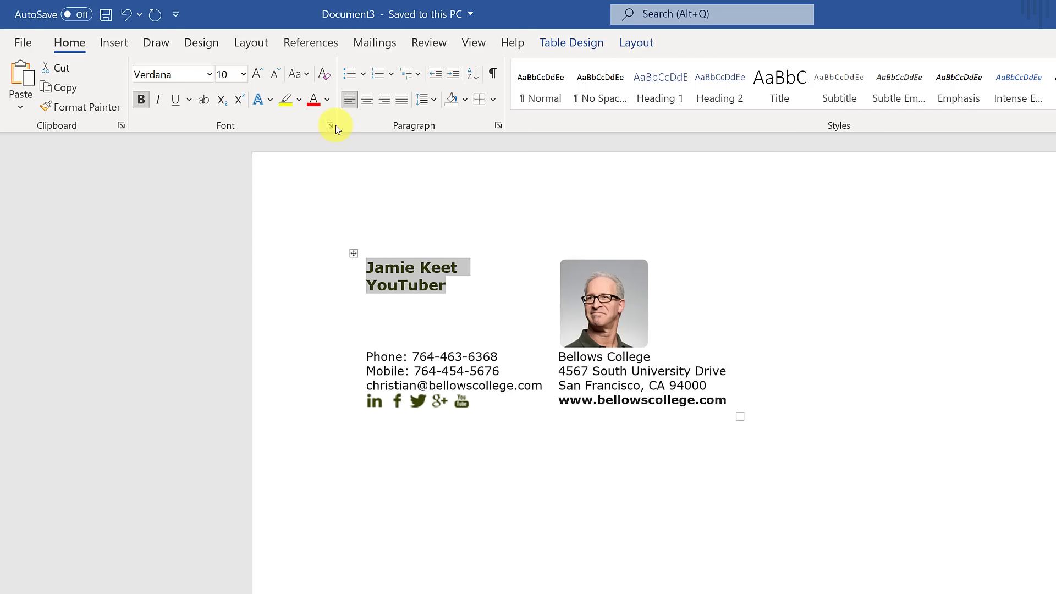
pyautogui.click(327, 100)
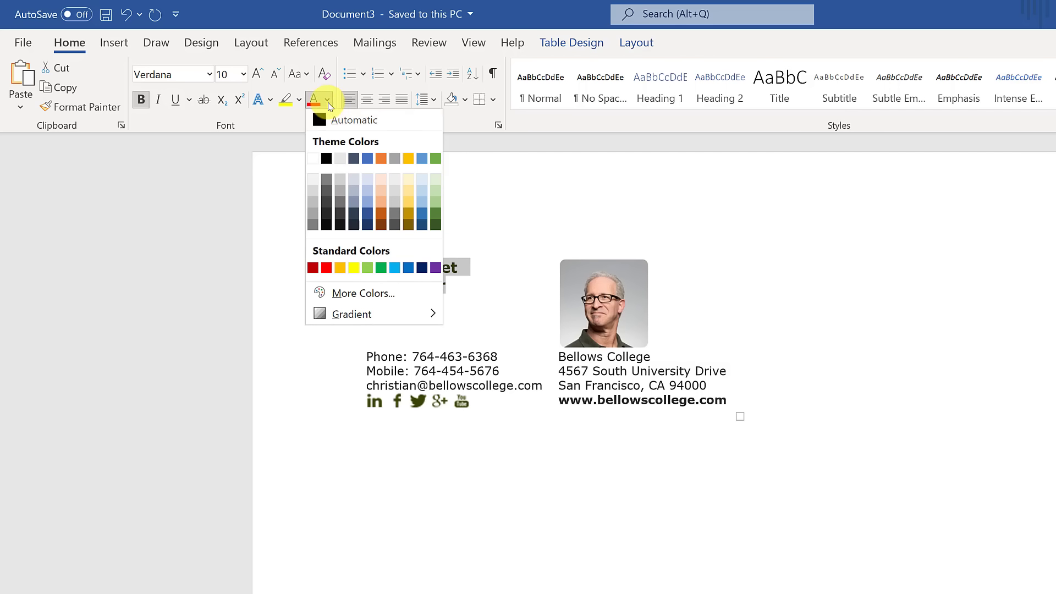
pyautogui.click(317, 270)
pyautogui.click(537, 529)
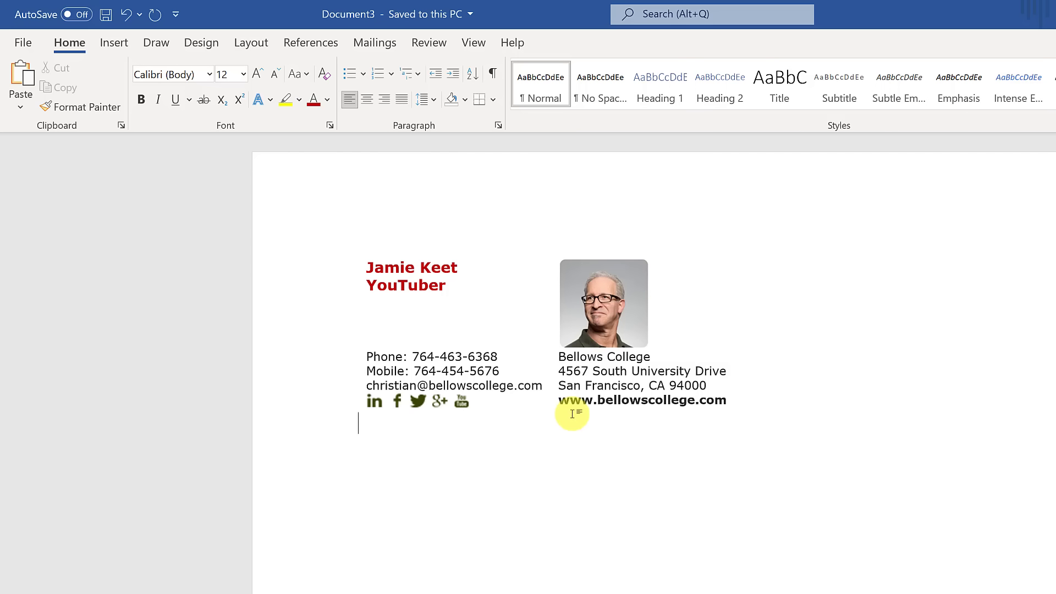
# - Replace the signature's portrait with the picture file "me" from the Outlook Signature folder on the Desktop
pyautogui.click(596, 306)
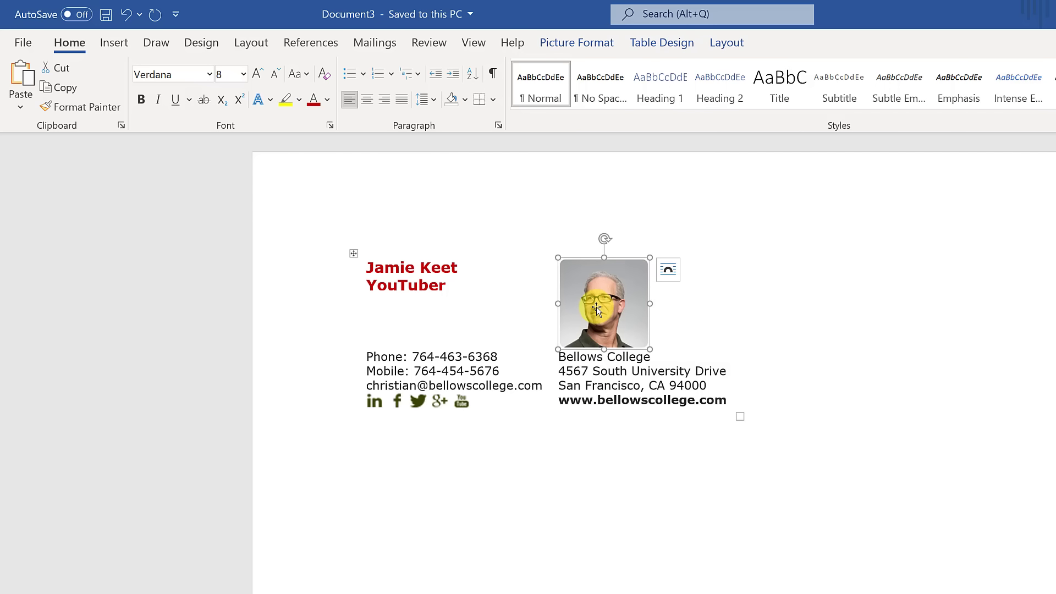
pyautogui.rightClick(596, 306)
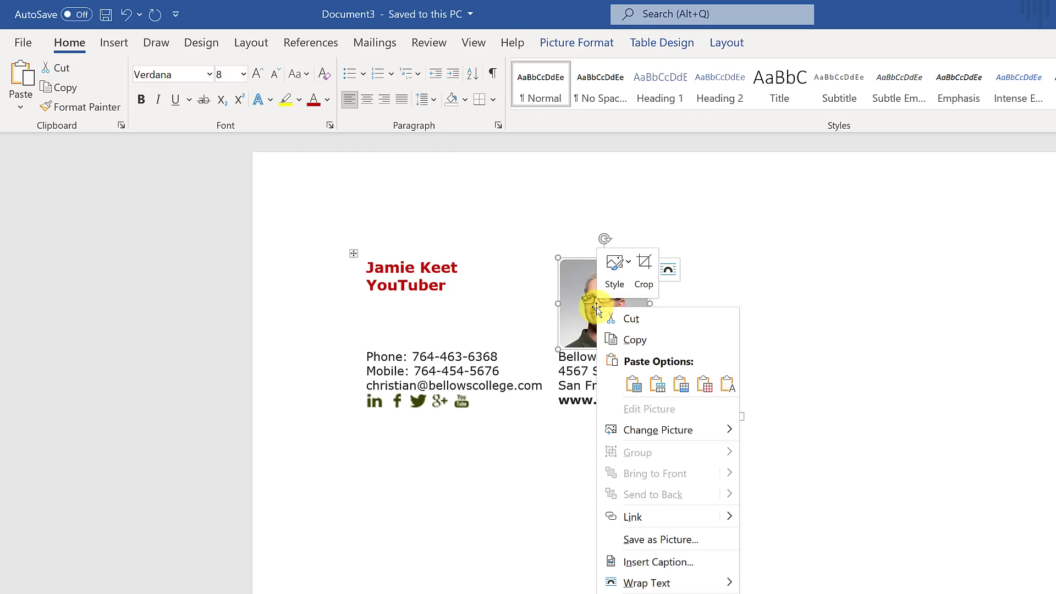
pyautogui.moveTo(644, 428)
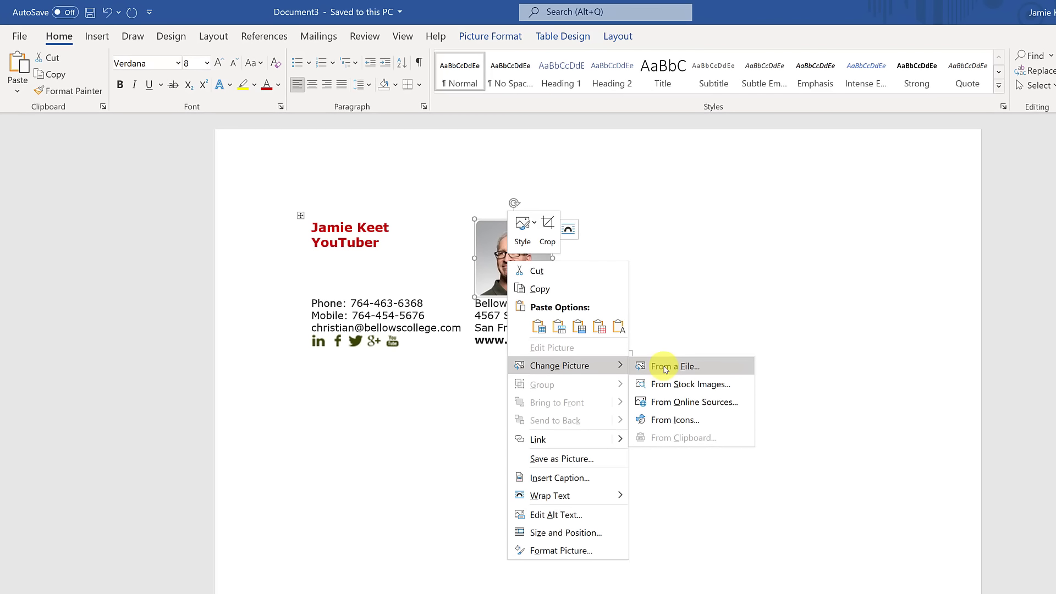
pyautogui.click(665, 368)
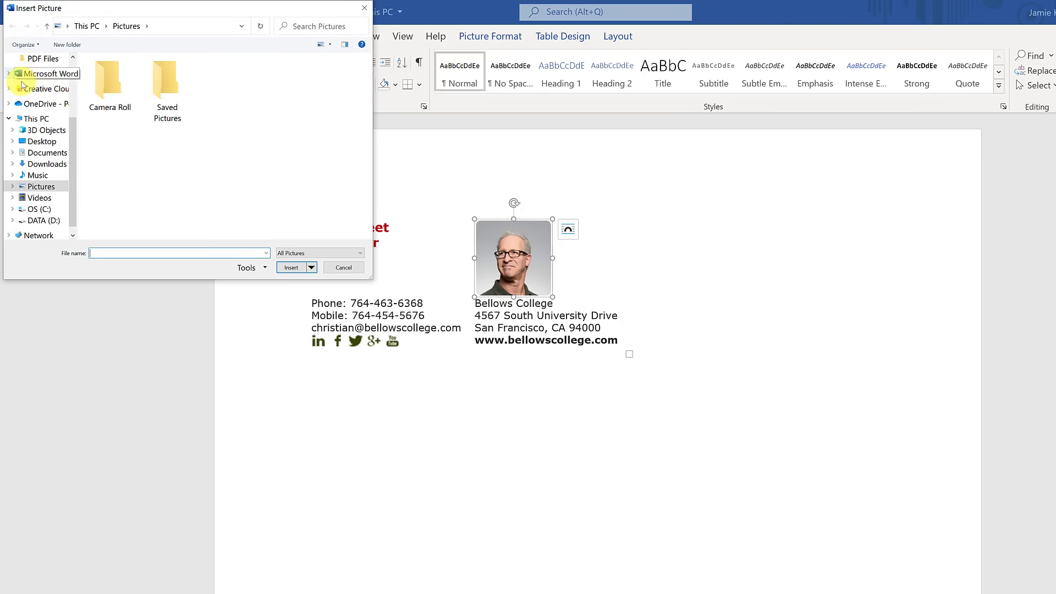
pyautogui.scroll(3, 41, 78)
pyautogui.scroll(2, 40, 78)
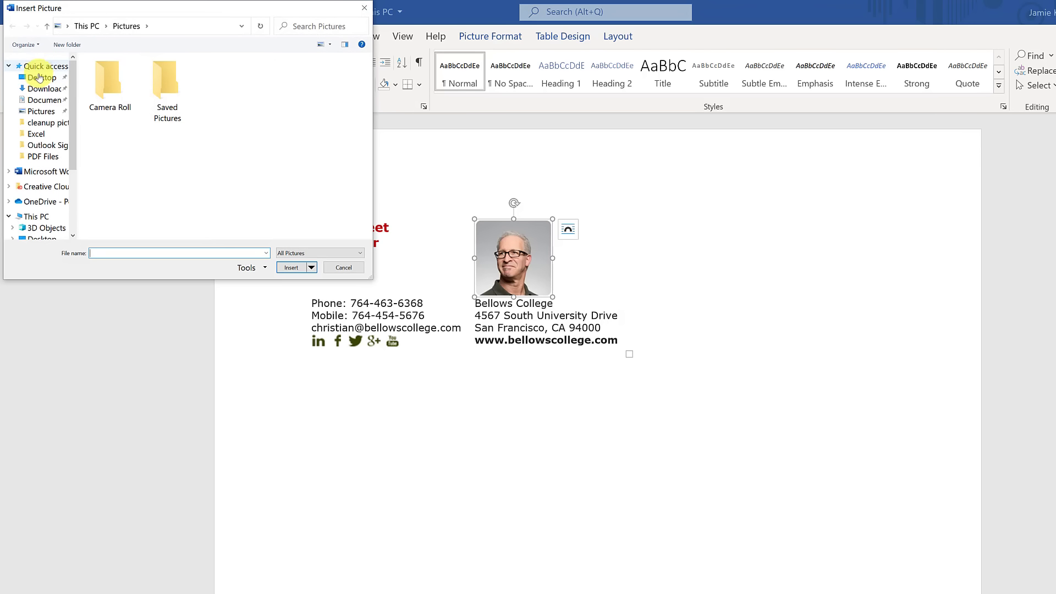
pyautogui.click(42, 77)
pyautogui.doubleClick(165, 93)
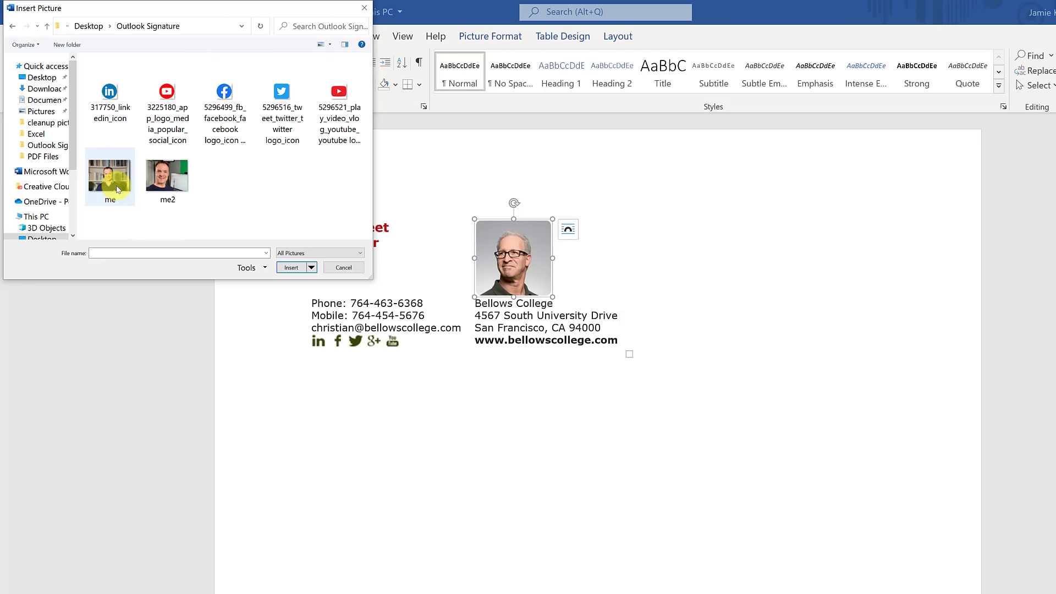
pyautogui.doubleClick(117, 189)
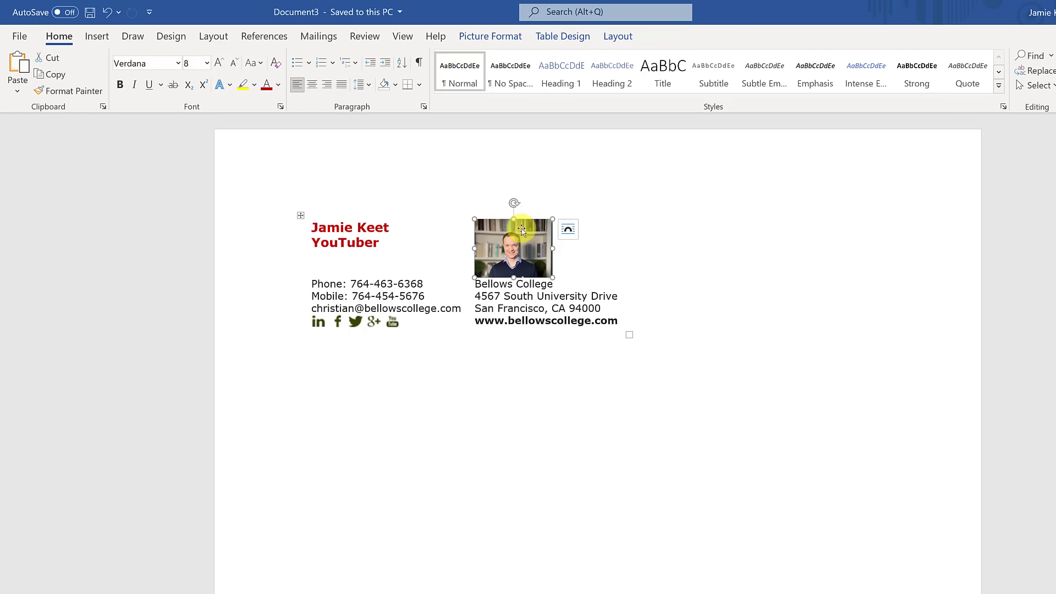
# - Crop the portrait on all sides around the head and shoulders to about 1.24 cm high by 1.34 cm wide
pyautogui.click(502, 36)
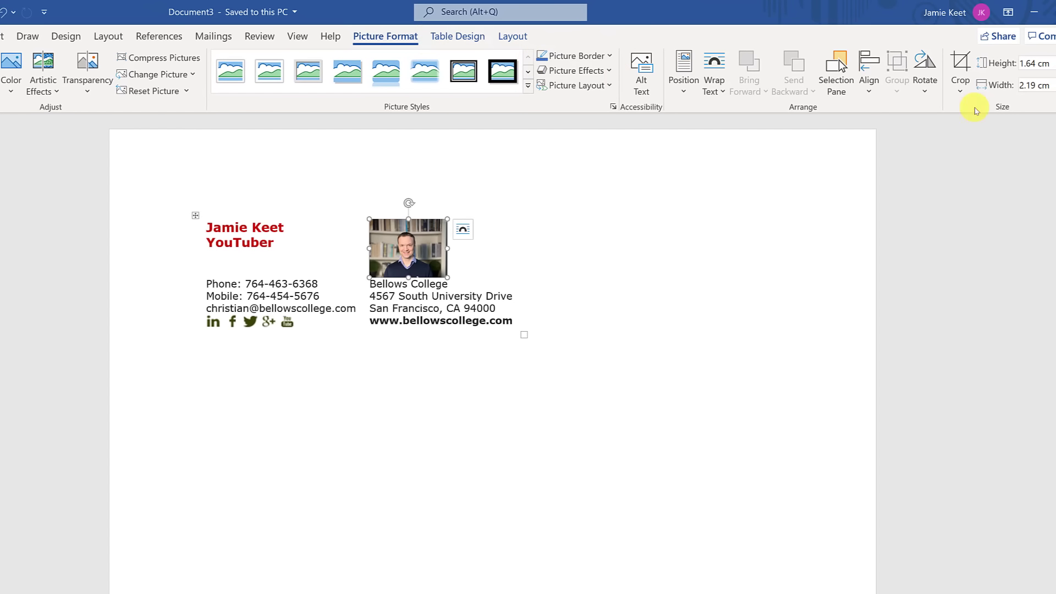
pyautogui.click(959, 65)
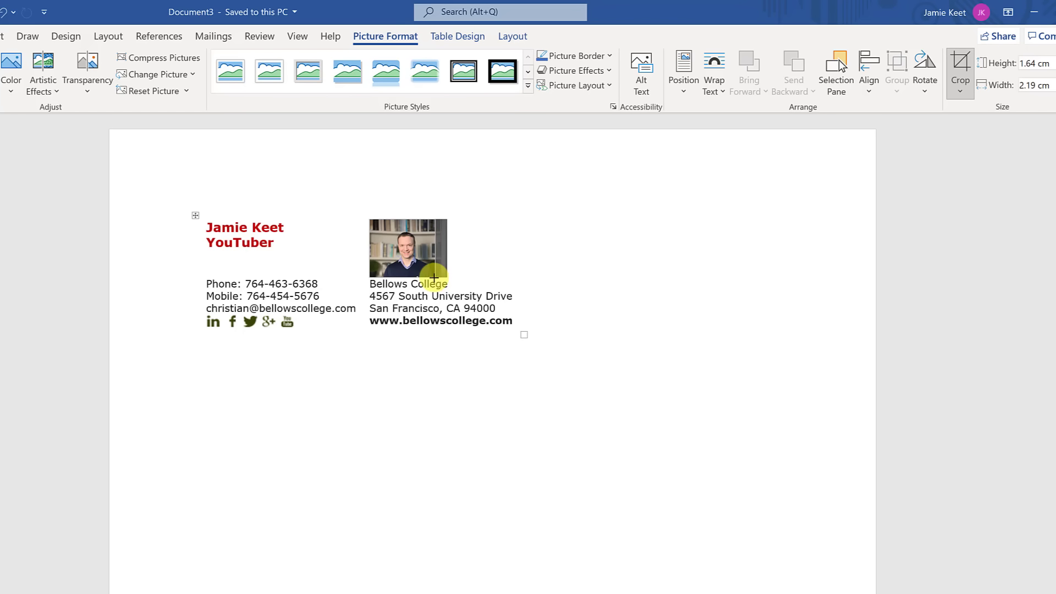
pyautogui.moveTo(443, 274); pyautogui.dragTo(434, 275)
pyautogui.moveTo(368, 250); pyautogui.dragTo(382, 273)
pyautogui.moveTo(395, 219); pyautogui.dragTo(394, 229)
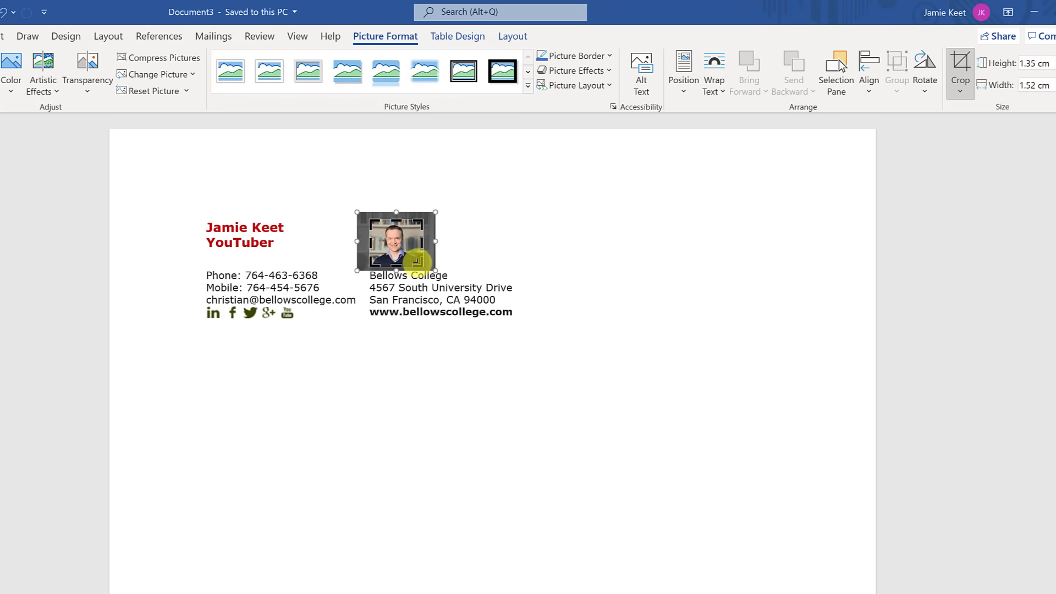
pyautogui.moveTo(417, 258); pyautogui.dragTo(410, 254)
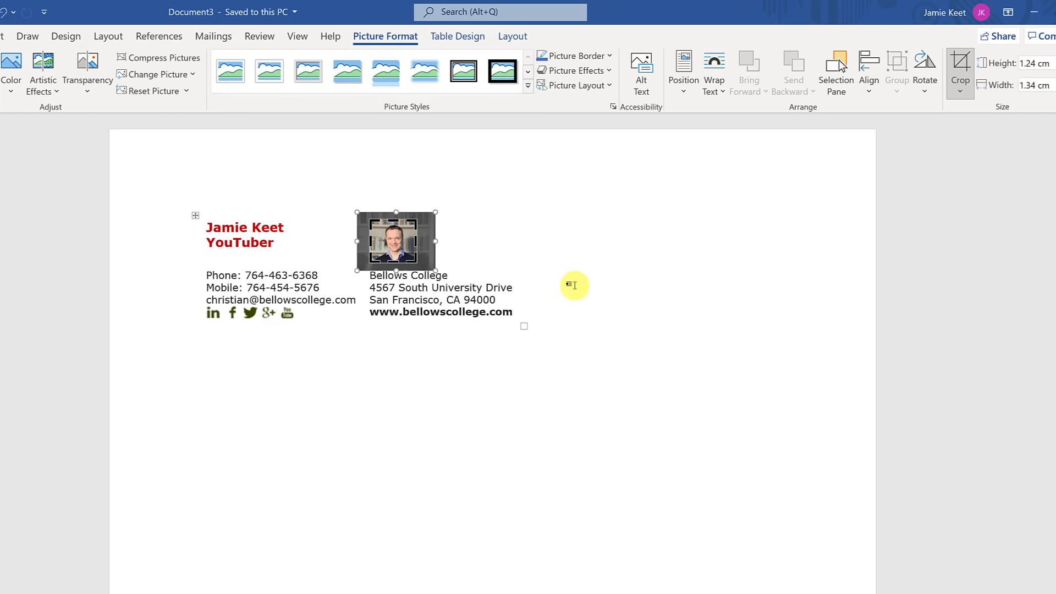
pyautogui.click(668, 400)
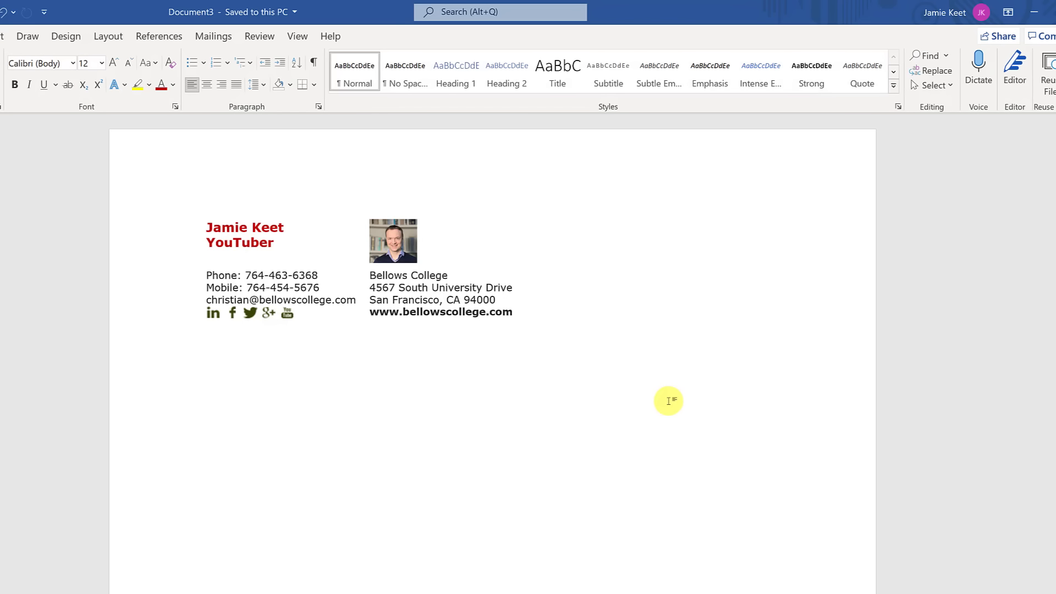
# - Crop the portrait to the oval basic shape
pyautogui.click(400, 248)
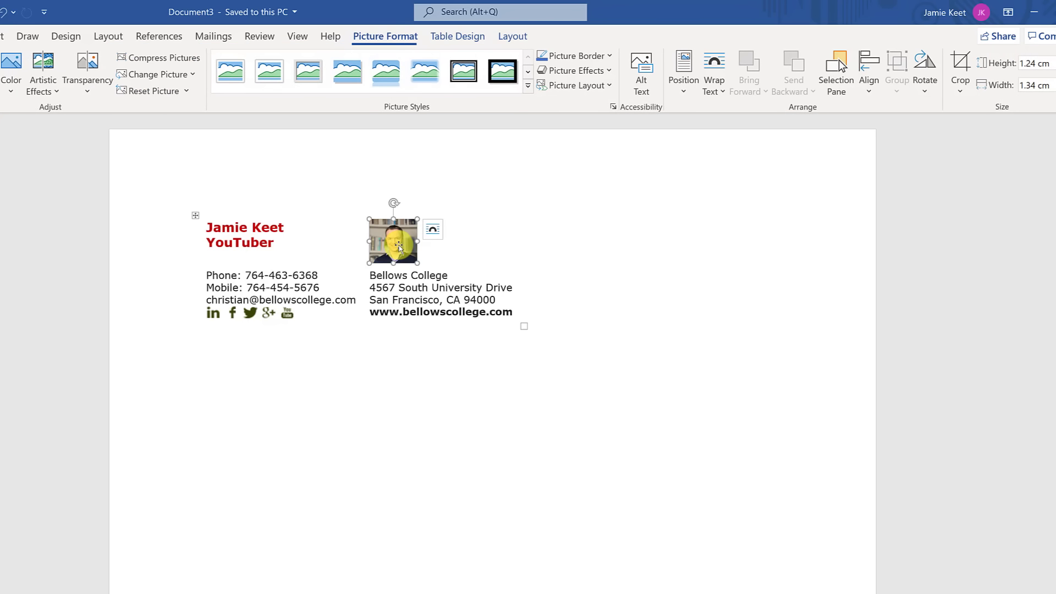
pyautogui.click(961, 94)
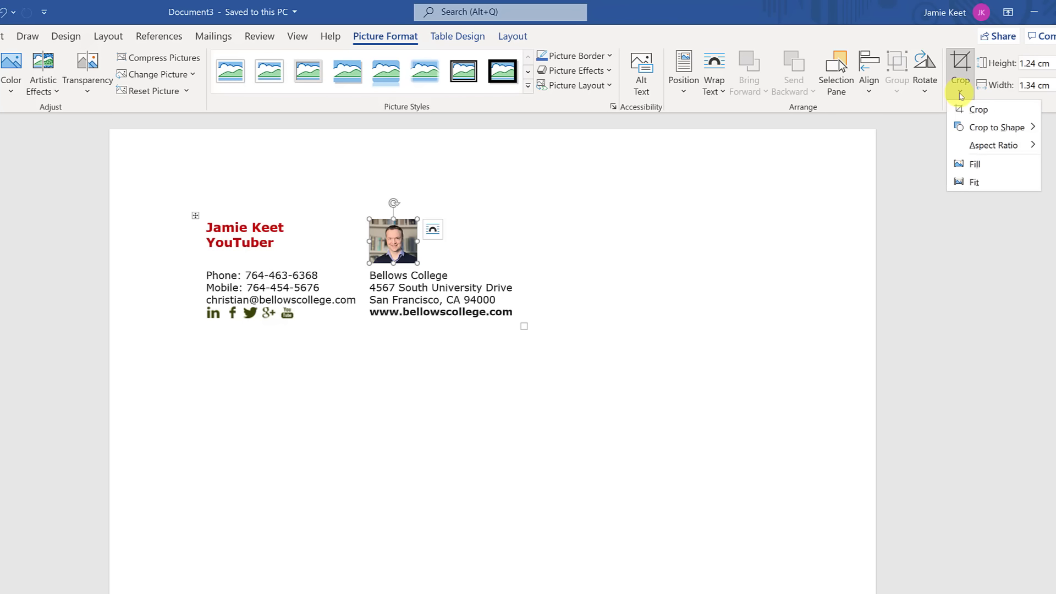
pyautogui.moveTo(984, 127)
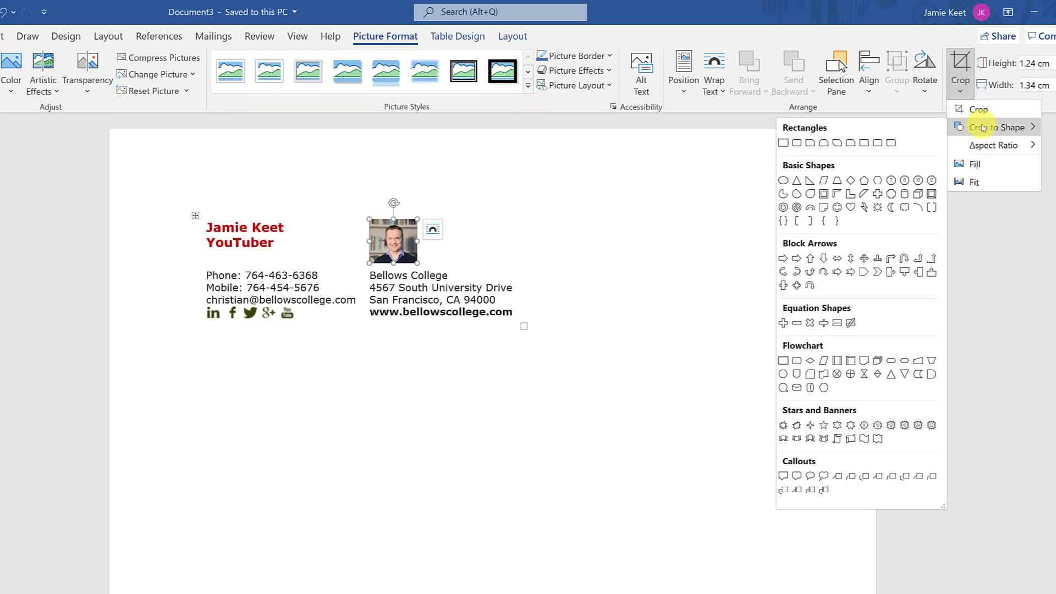
pyautogui.click(784, 182)
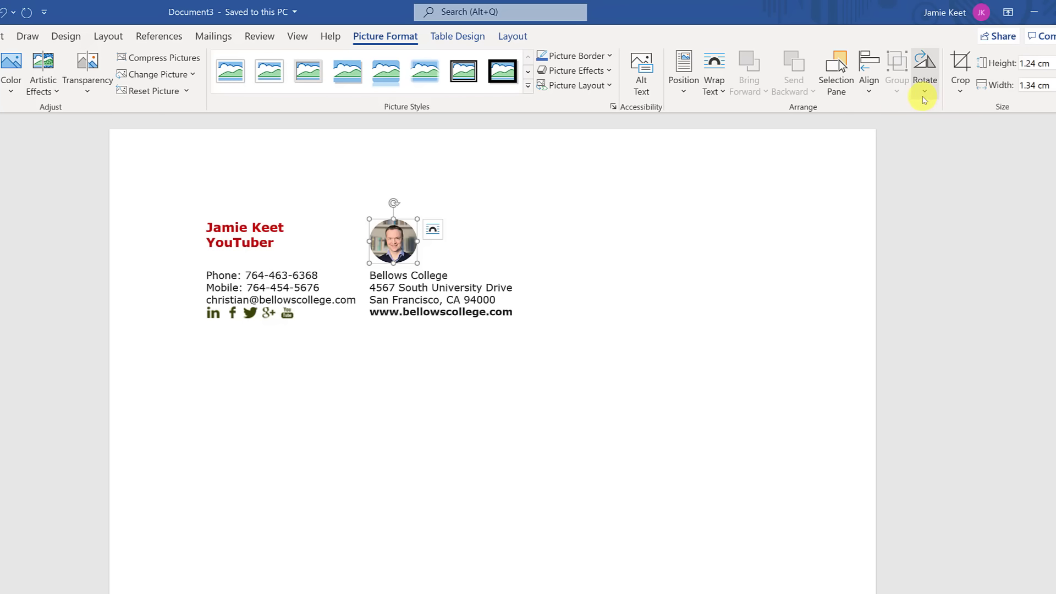
# - Look through the crop options and preview picture styles on the portrait without applying any
pyautogui.click(960, 88)
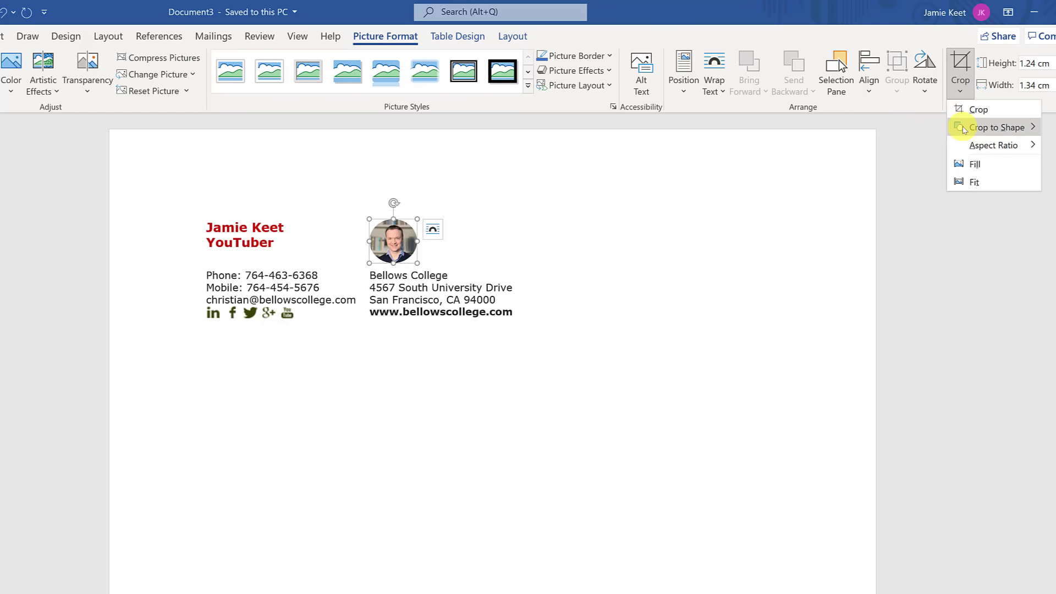
pyautogui.moveTo(964, 130)
pyautogui.click(517, 106)
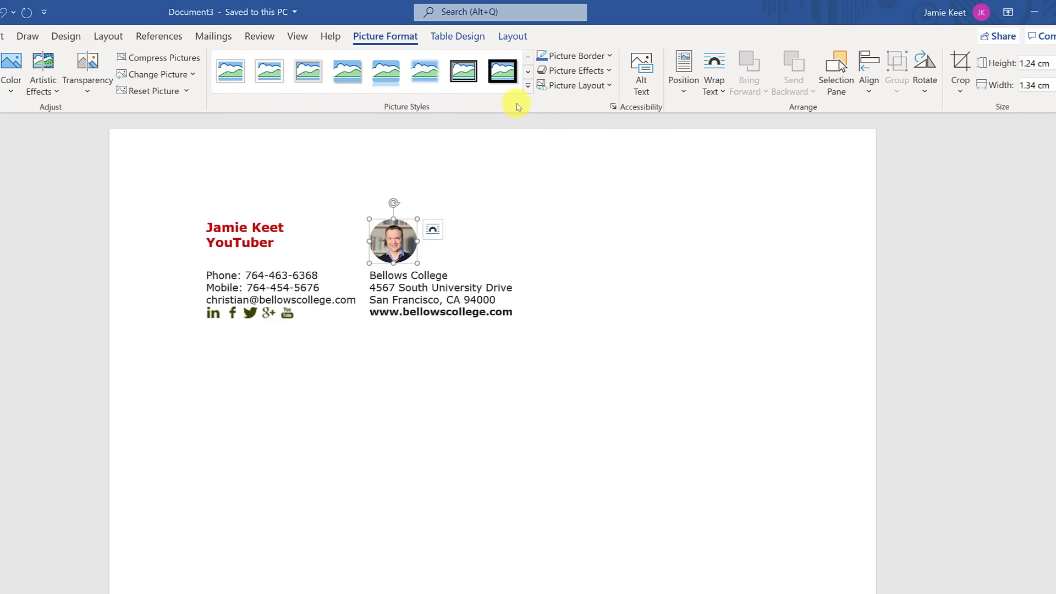
pyautogui.click(527, 88)
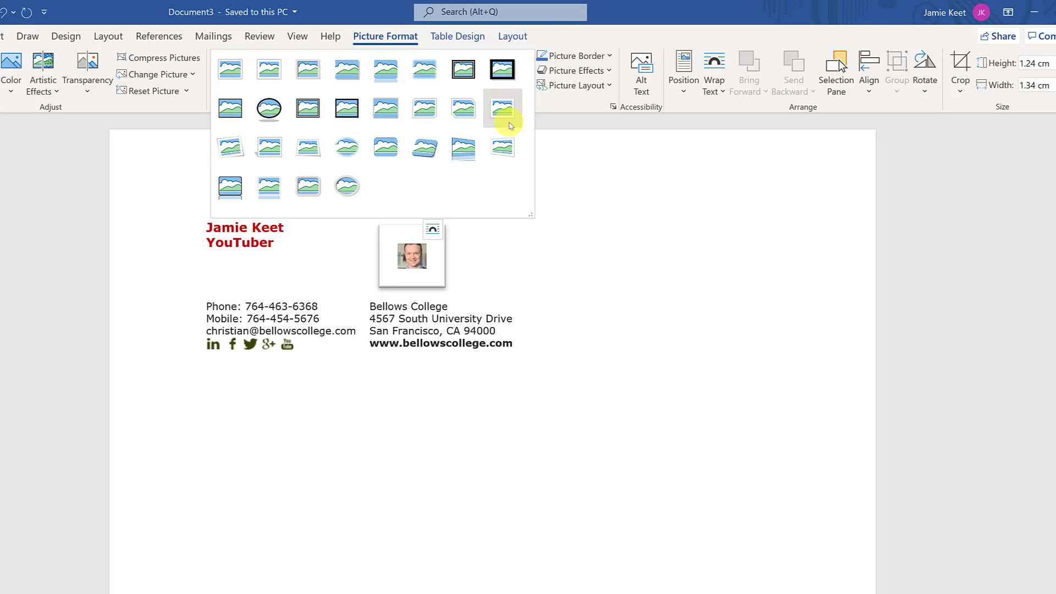
pyautogui.click(572, 108)
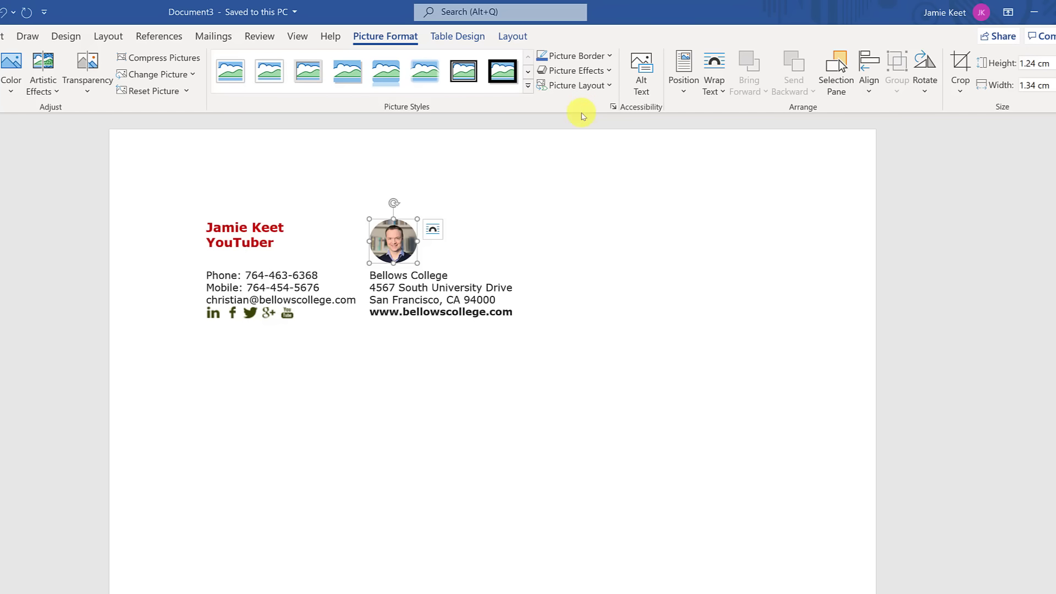
pyautogui.click(477, 381)
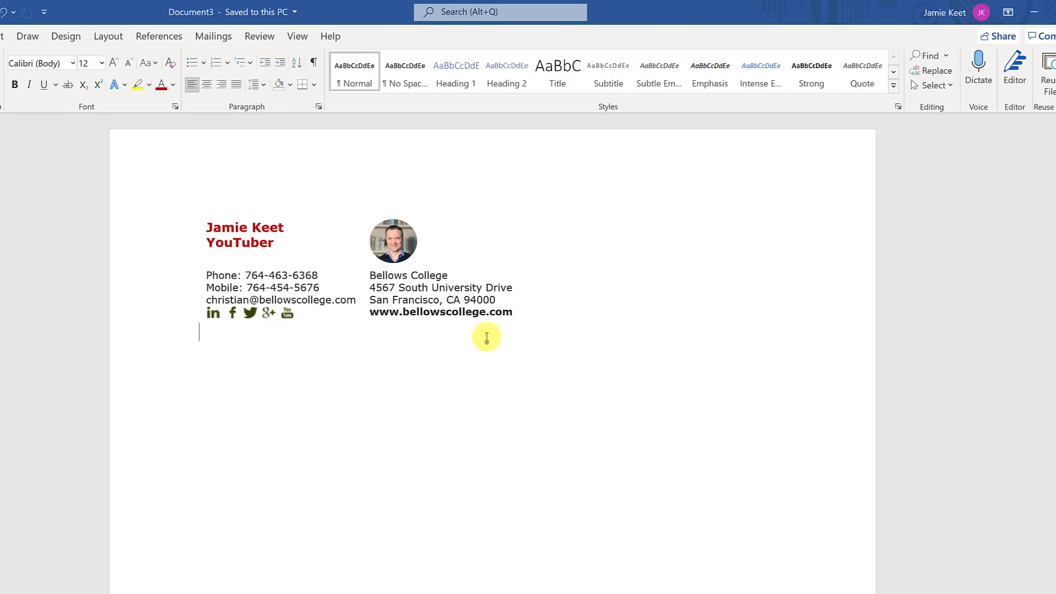
# - Replace "bellowscollege.com" in the signature's website line with "teacherstech"
pyautogui.moveTo(513, 313); pyautogui.dragTo(440, 318)
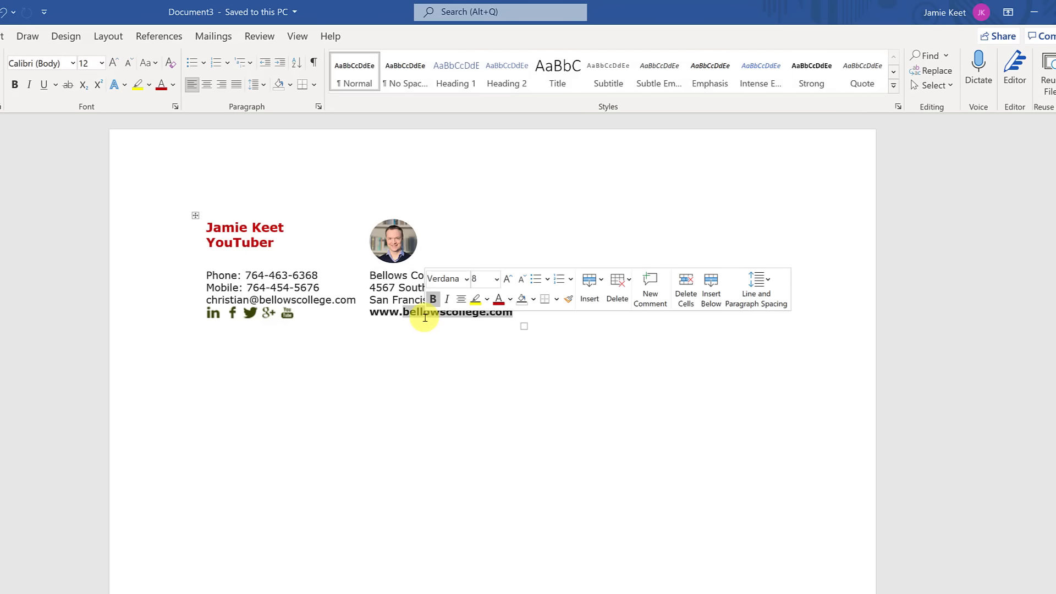
pyautogui.write('teacherstech')
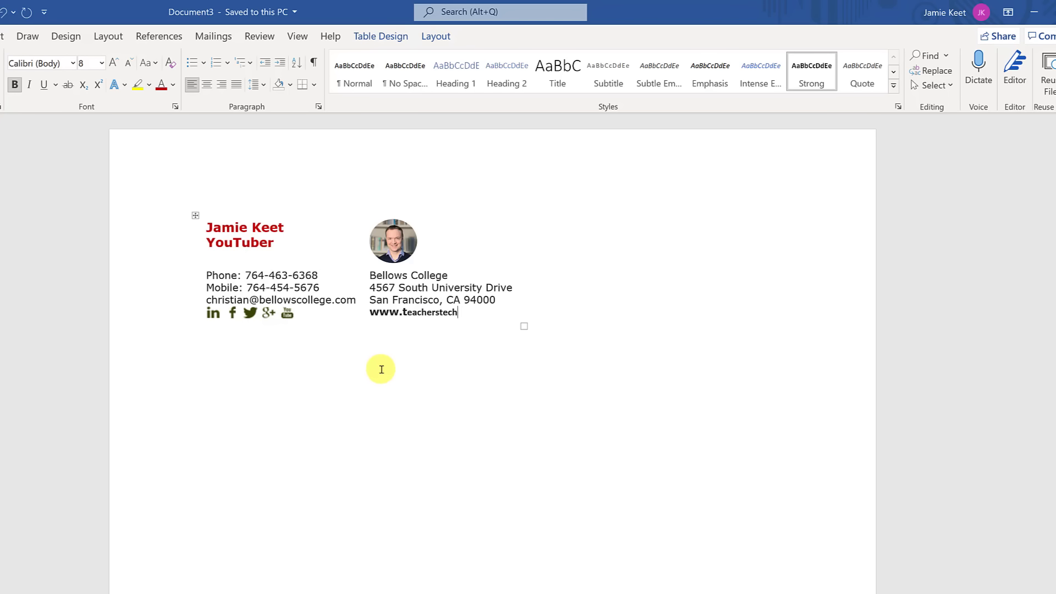
pyautogui.click(446, 403)
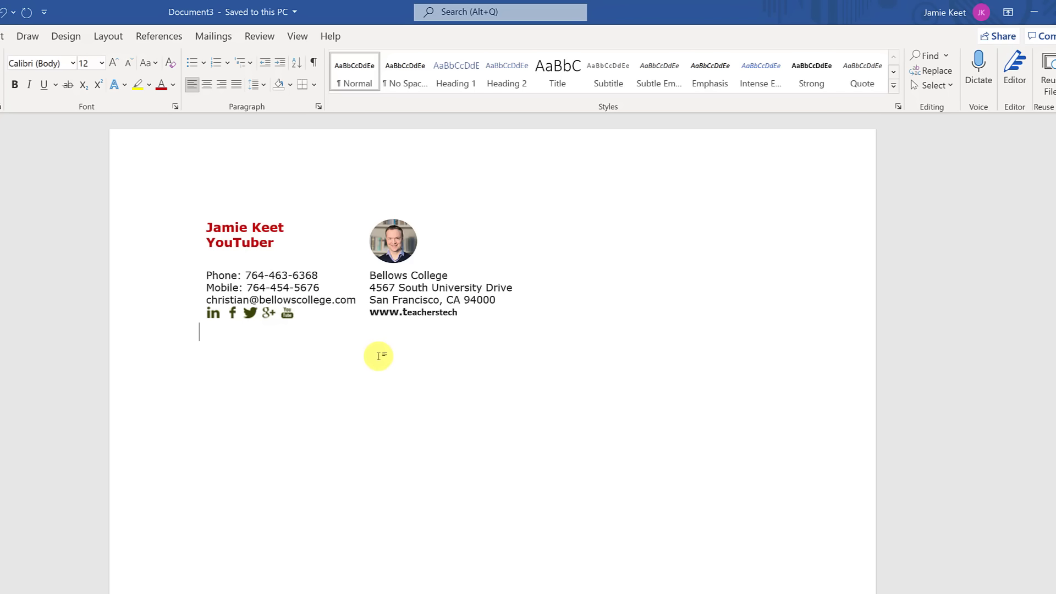
# - Apply All Borders to the entire signature table
pyautogui.moveTo(467, 314)
pyautogui.mouseDown()
pyautogui.moveTo(342, 286)
pyautogui.moveTo(275, 285)
pyautogui.mouseUp()
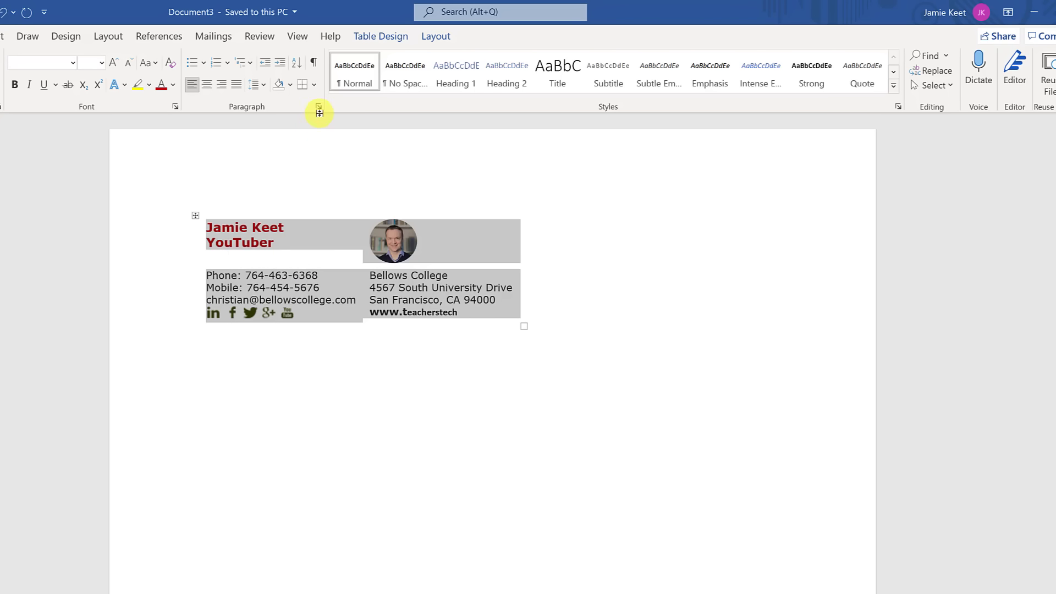
pyautogui.click(317, 85)
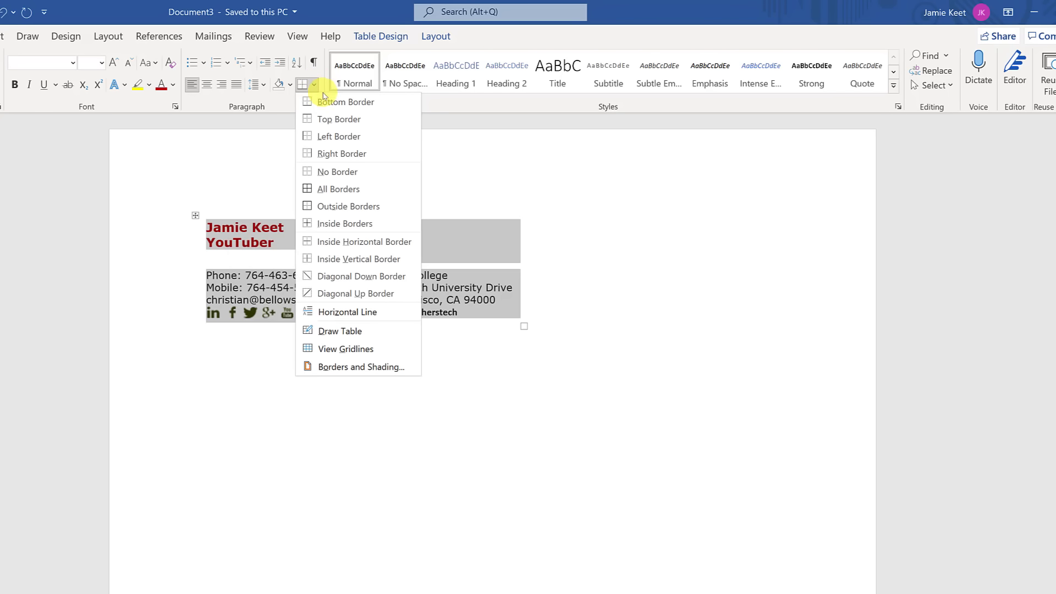
pyautogui.click(338, 190)
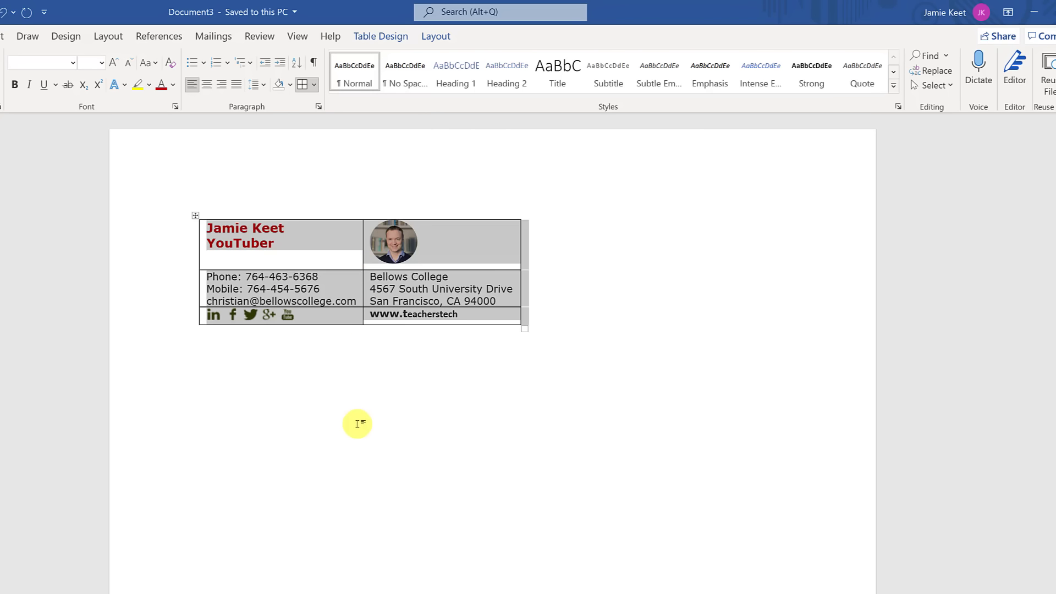
pyautogui.click(368, 407)
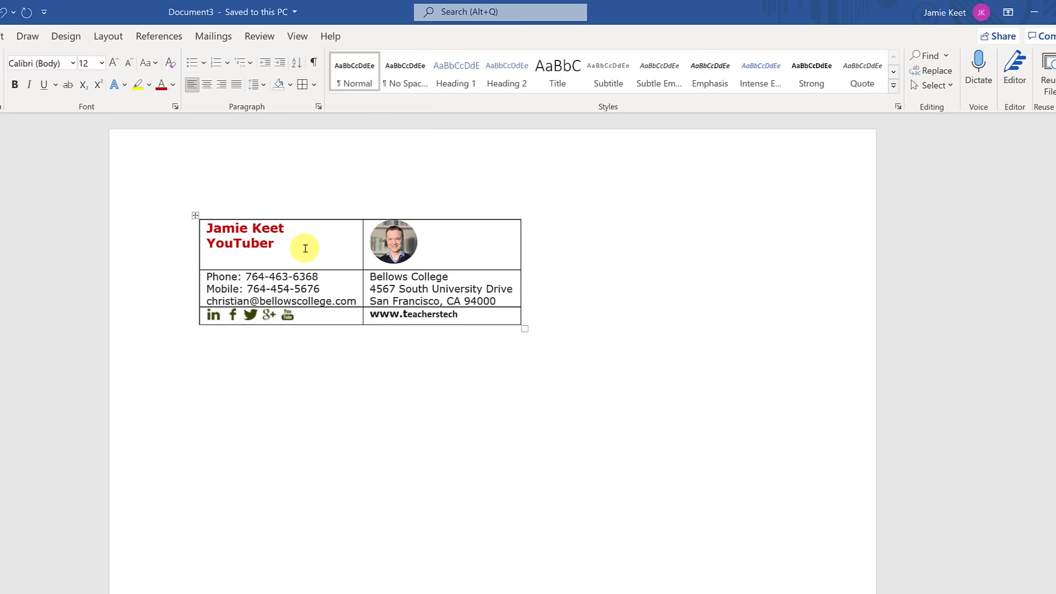
pyautogui.click(270, 258)
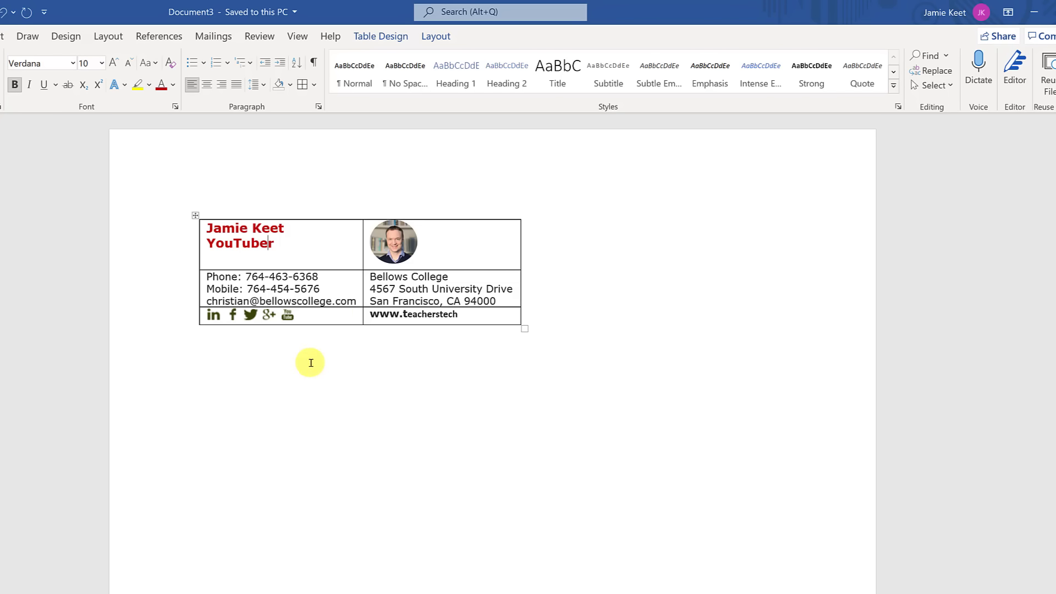
# - Replace the sample e-mail address below the mobile number with the signature owner's e-mail address
pyautogui.moveTo(358, 302); pyautogui.dragTo(208, 301)
pyautogui.write('Jaie')
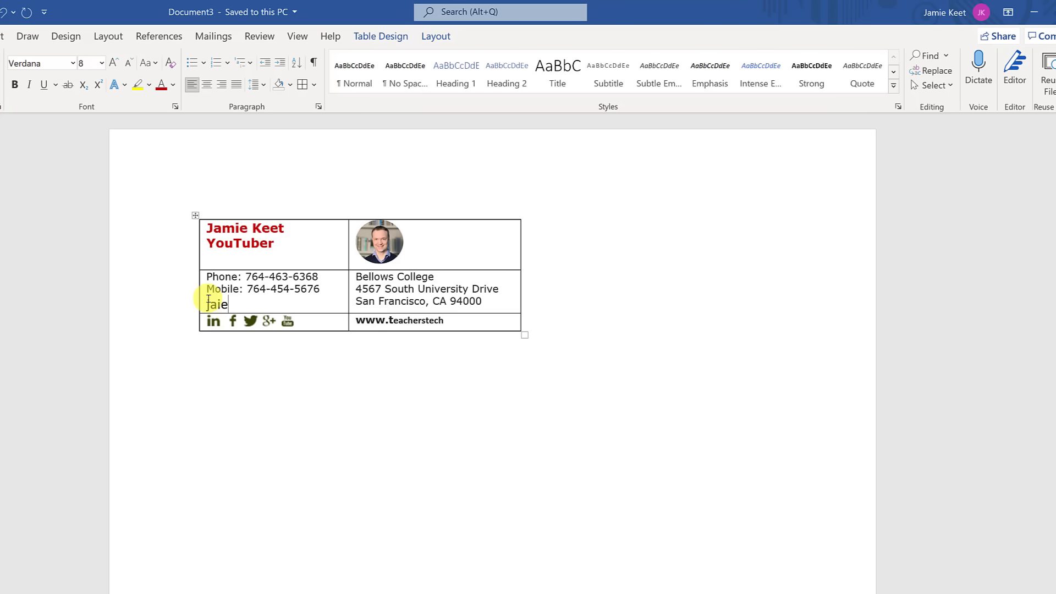
pyautogui.press('BackSpace')
pyautogui.press('BackSpace')
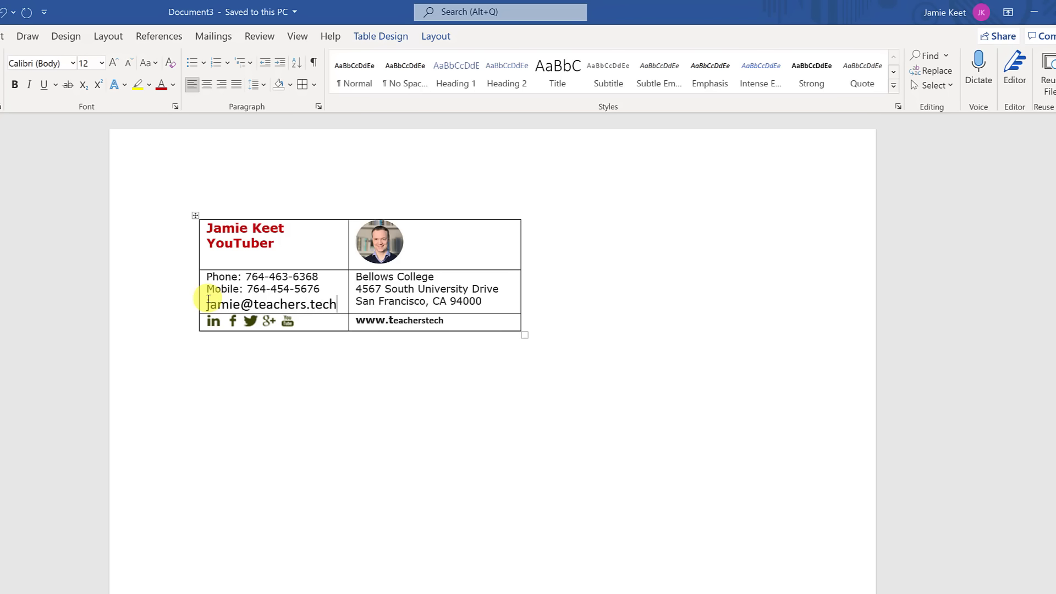
pyautogui.click(255, 474)
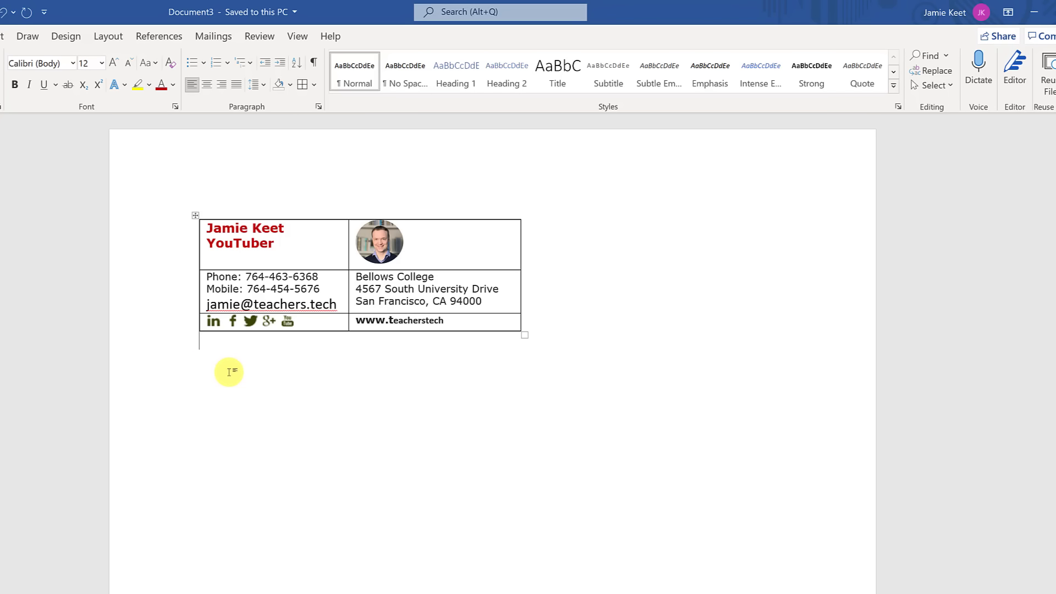
# - Delete the Google+ icon from the signature's row of social media icons
pyautogui.click(269, 321)
pyautogui.press('Delete')
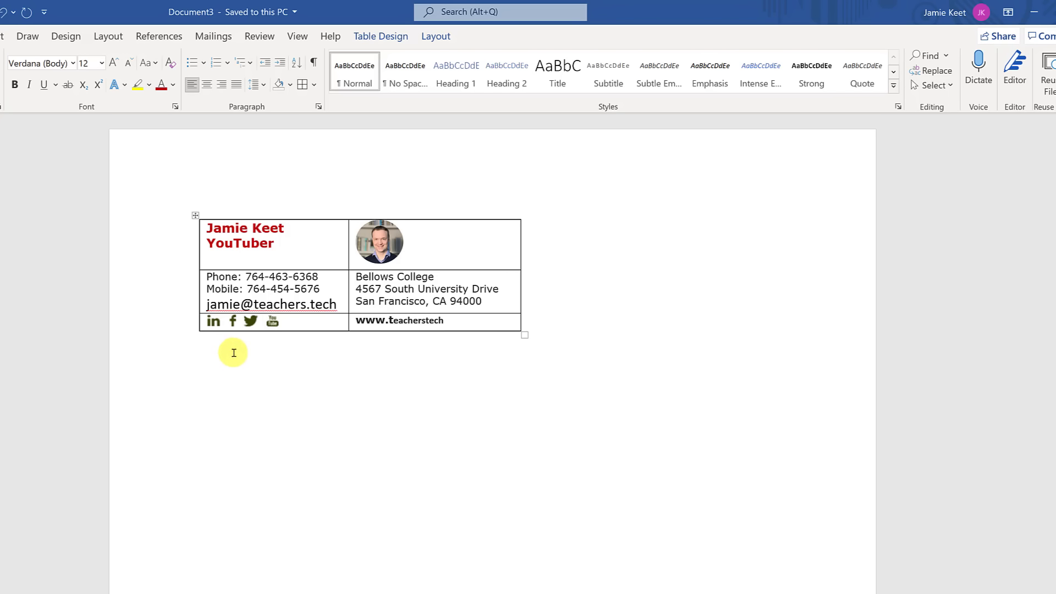
# - Replace the LinkedIn icon with the picture file "317750_linkedin_icon" from the Outlook Signature folder
pyautogui.moveTo(214, 324)
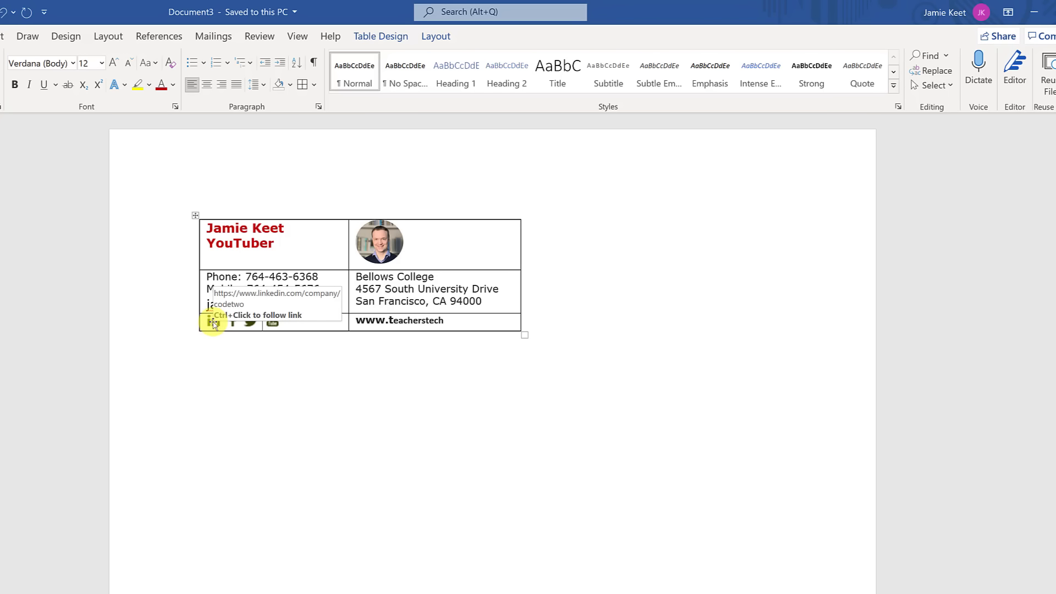
pyautogui.click(211, 323)
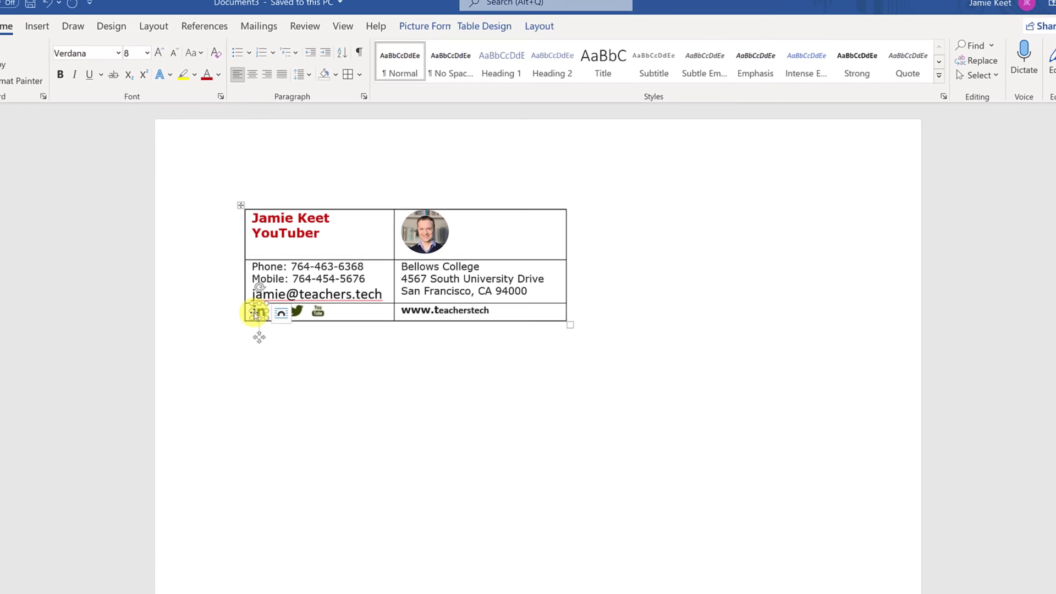
pyautogui.rightClick(273, 309)
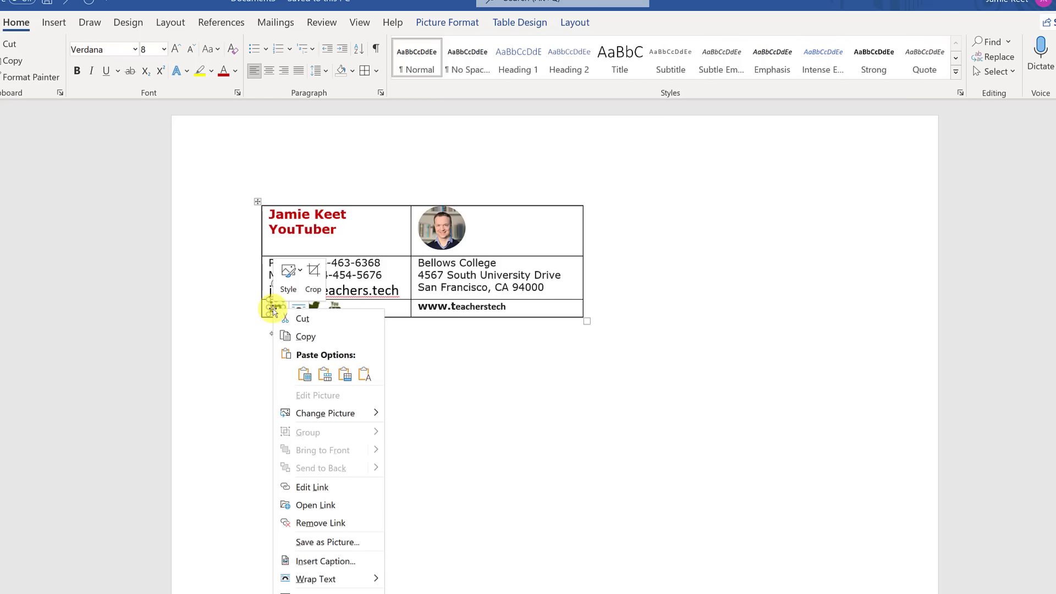
pyautogui.moveTo(325, 418)
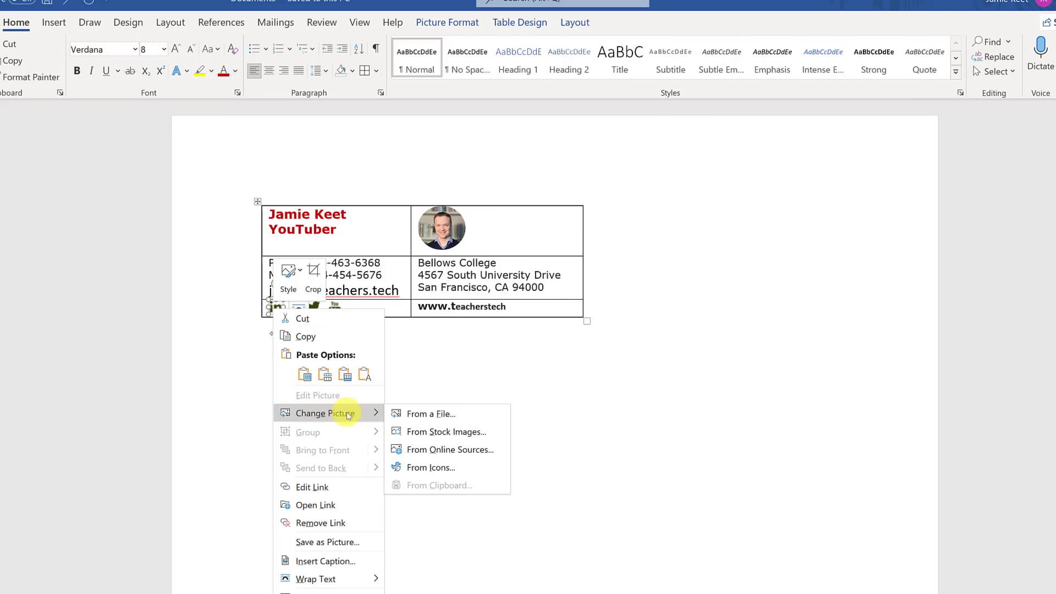
pyautogui.click(421, 413)
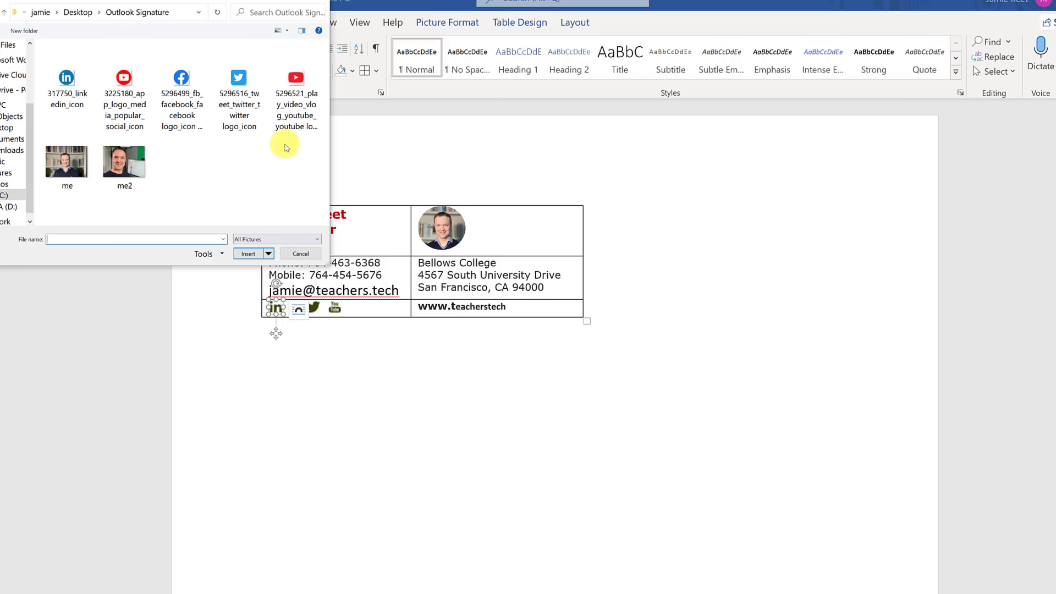
pyautogui.click(64, 79)
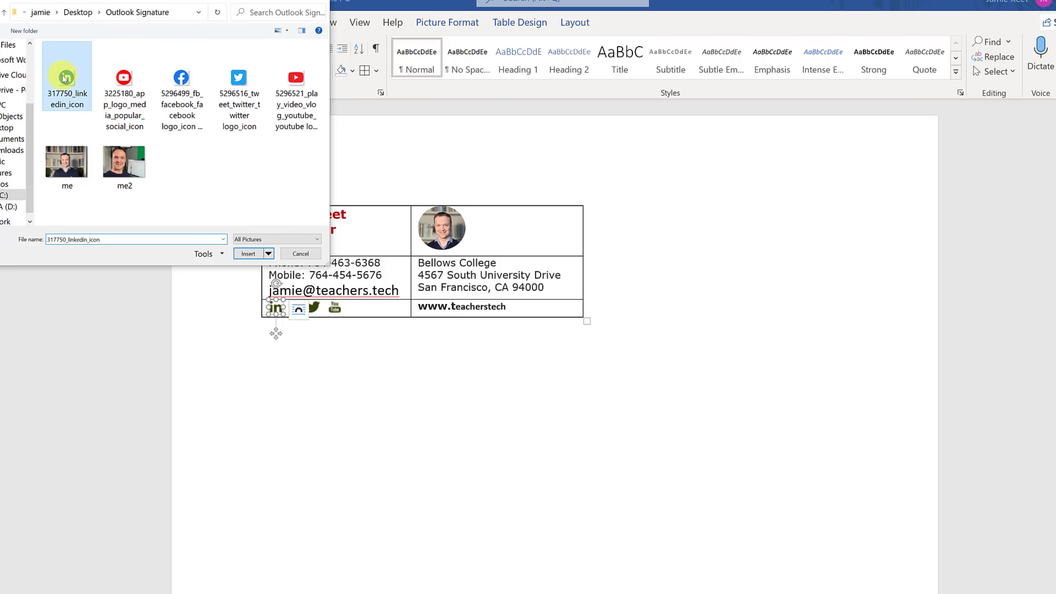
pyautogui.click(247, 255)
pyautogui.click(329, 371)
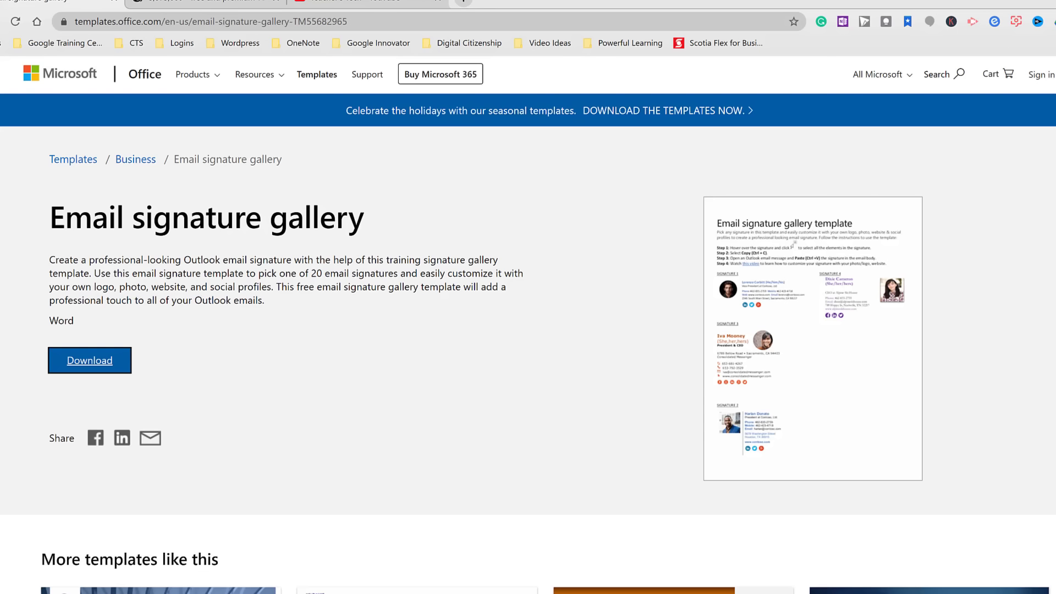
# - Switch to the Iconfinder website in the browser and look over its home page as an icon source
pyautogui.click(229, 5)
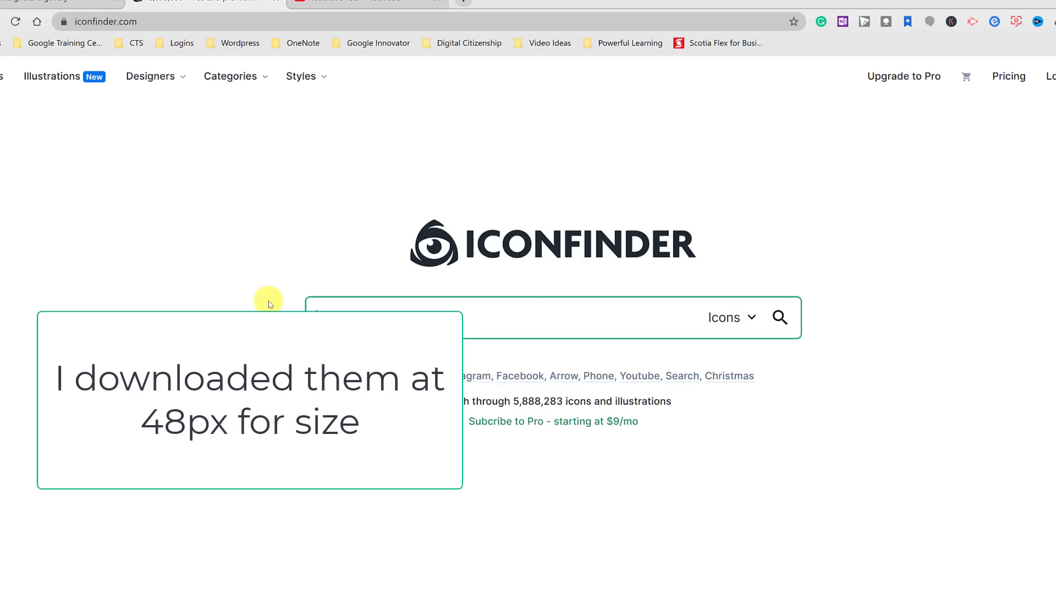
pyautogui.scroll(-3, 270, 304)
pyautogui.scroll(3, 267, 306)
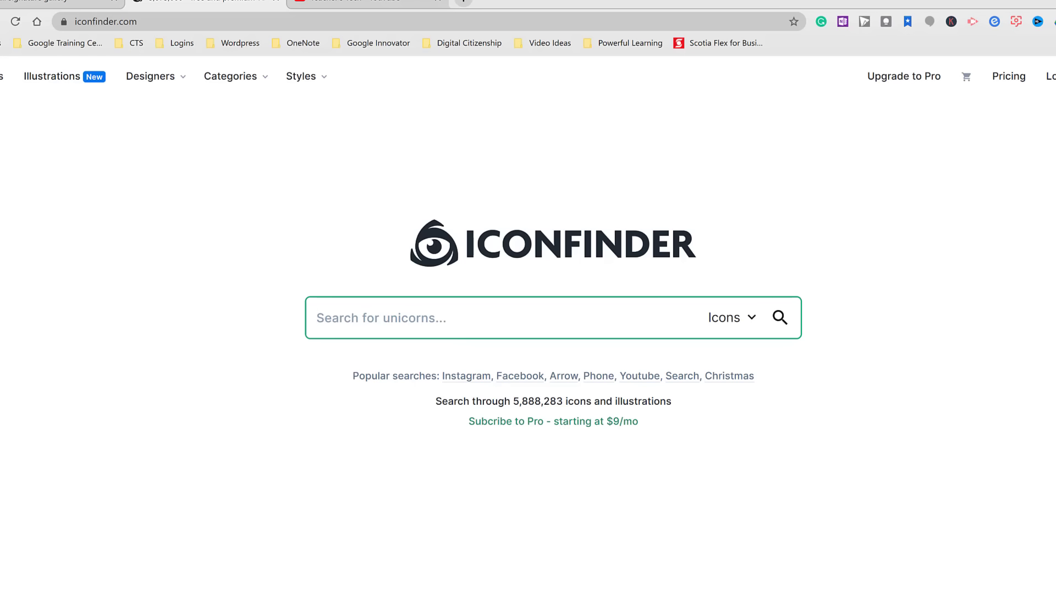
# - Switch back to the Word signature and replace the Facebook icon with the picture file "5296499_fb_facebook_facebook logo_icon (1)"
pyautogui.click(387, 593)
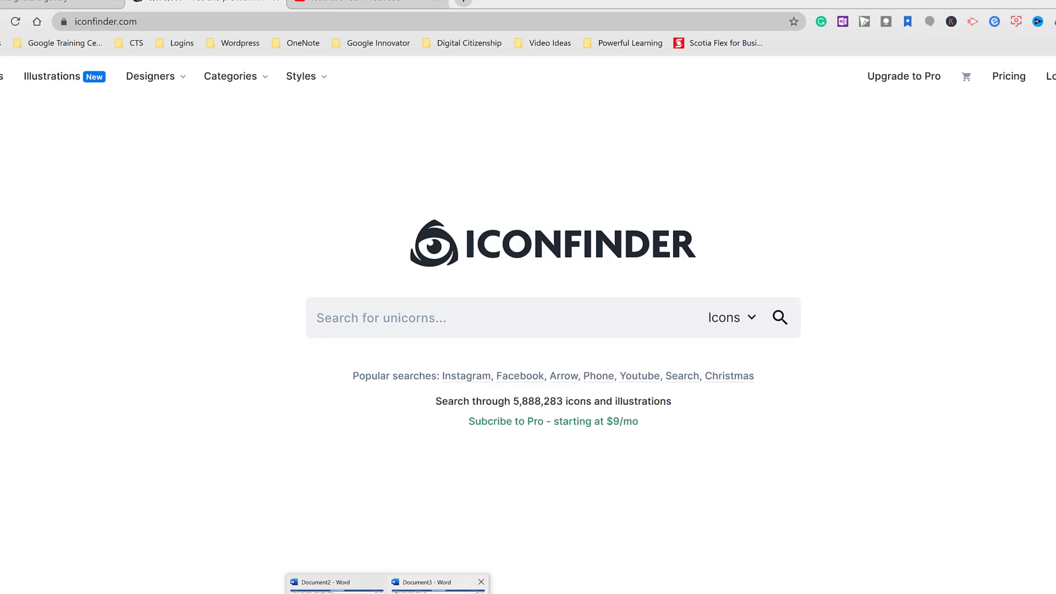
pyautogui.click(423, 583)
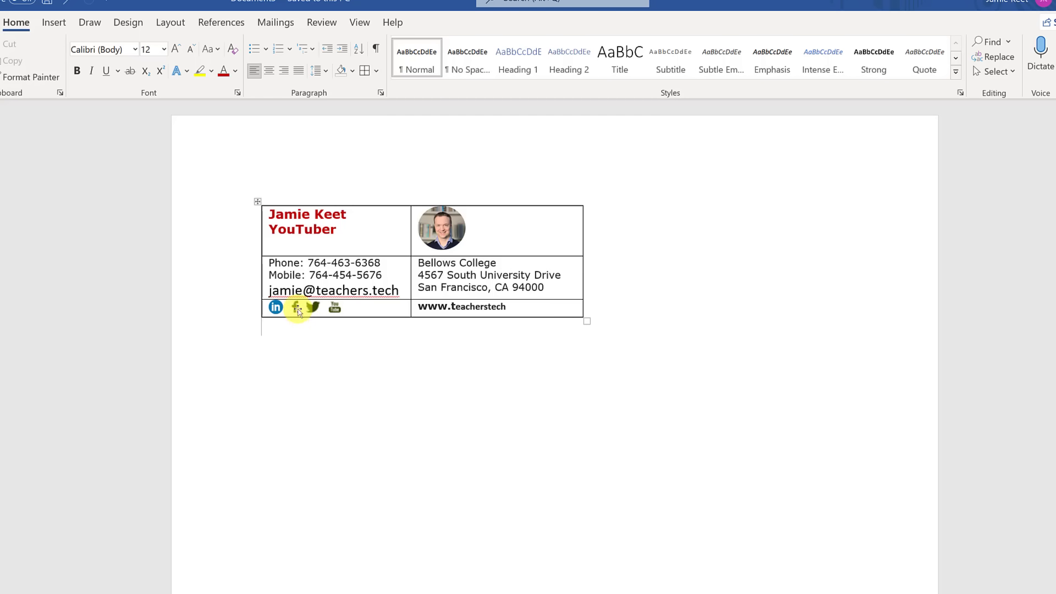
pyautogui.click(298, 309)
pyautogui.rightClick(297, 310)
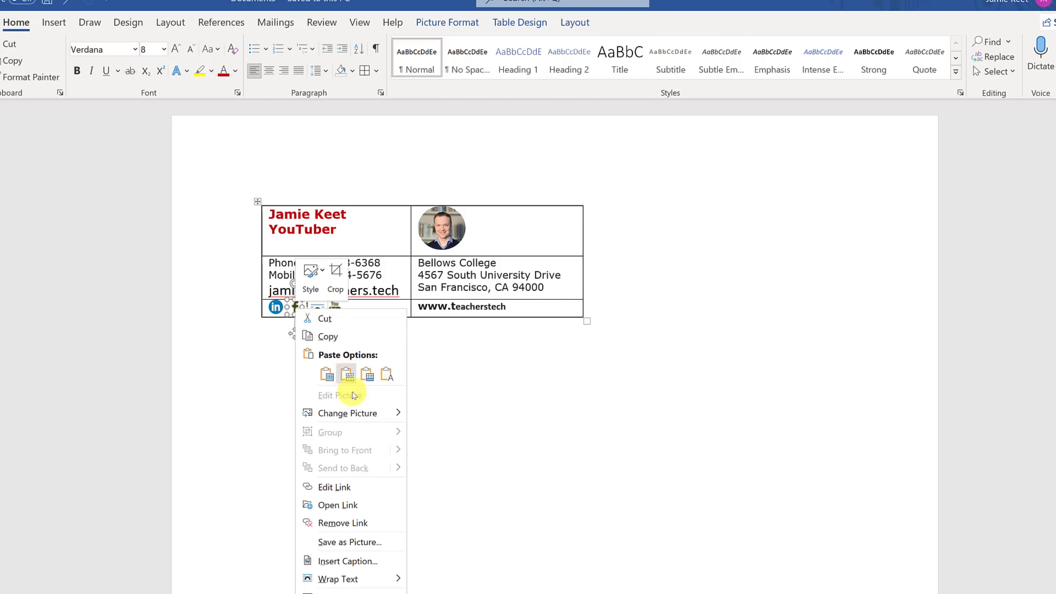
pyautogui.moveTo(338, 412)
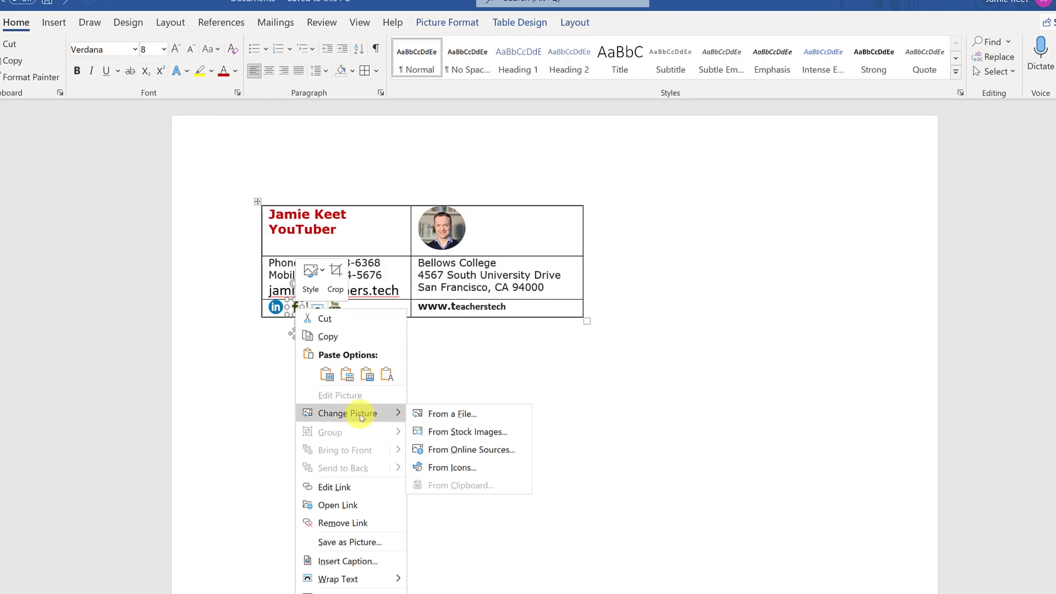
pyautogui.click(450, 417)
pyautogui.click(183, 78)
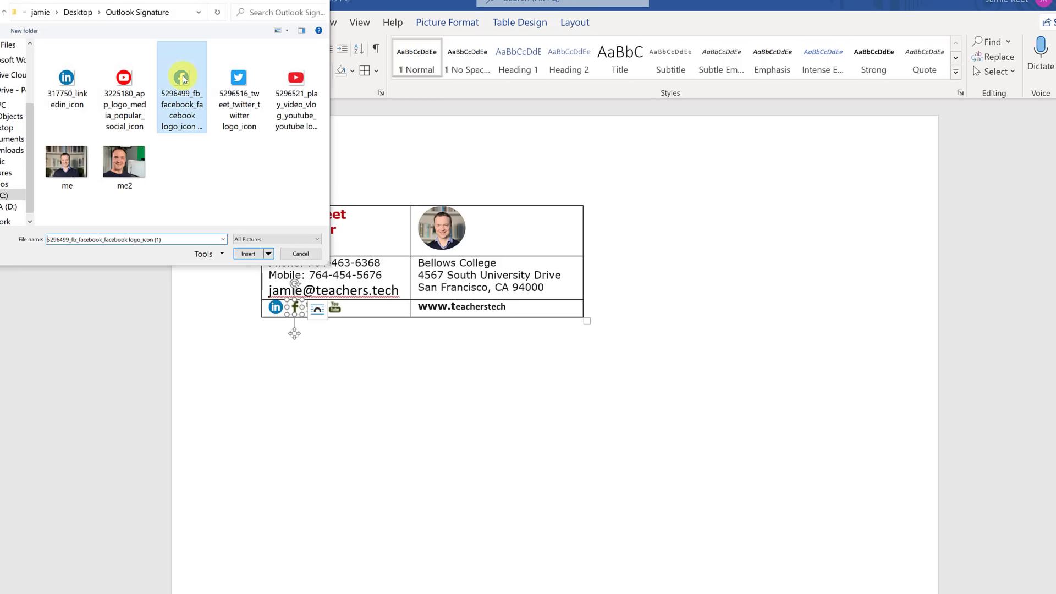
pyautogui.click(248, 253)
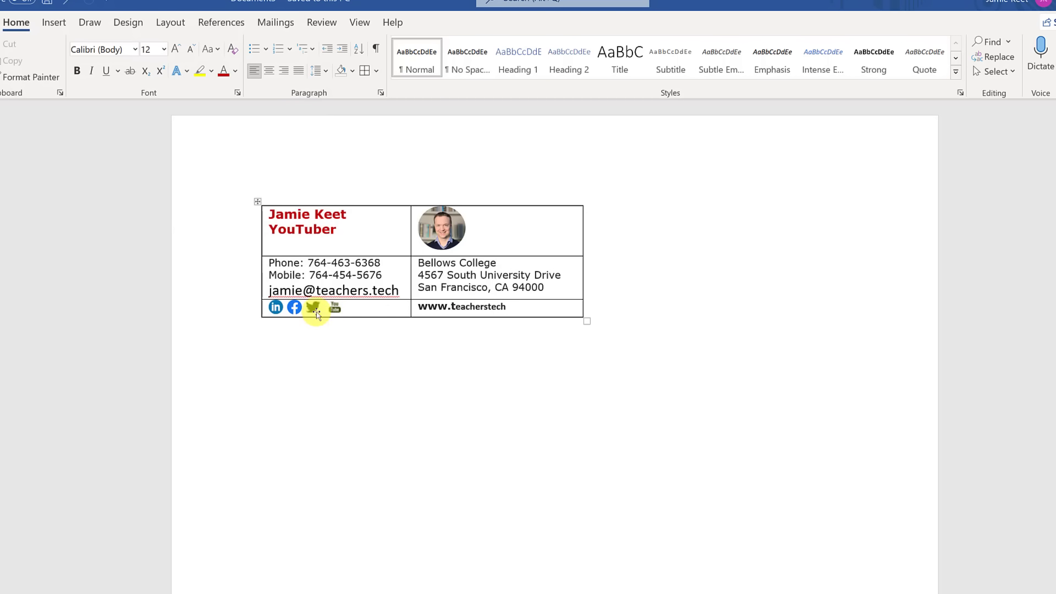
# - Delete the Twitter icon from the signature's social media row and close the gap before the YouTube icon
pyautogui.click(316, 312)
pyautogui.press('Delete')
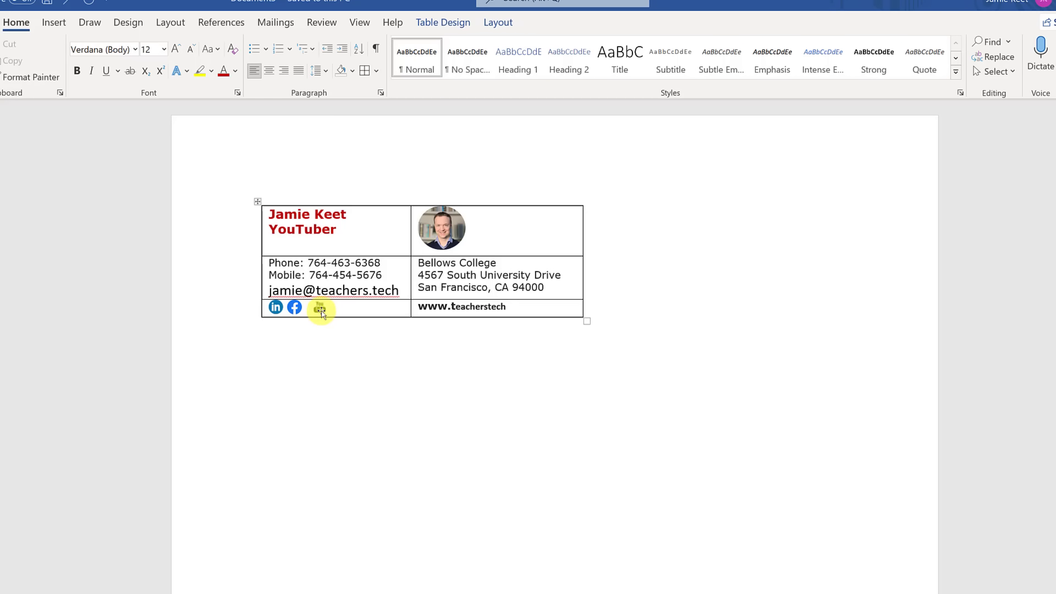
pyautogui.moveTo(322, 312); pyautogui.dragTo(306, 312)
pyautogui.click(342, 352)
# - Replace the YouTube icon with the red play-button picture file starting with "5296521_play_video_vlog_youtube" from the Outlook Signature folder
pyautogui.click(315, 310)
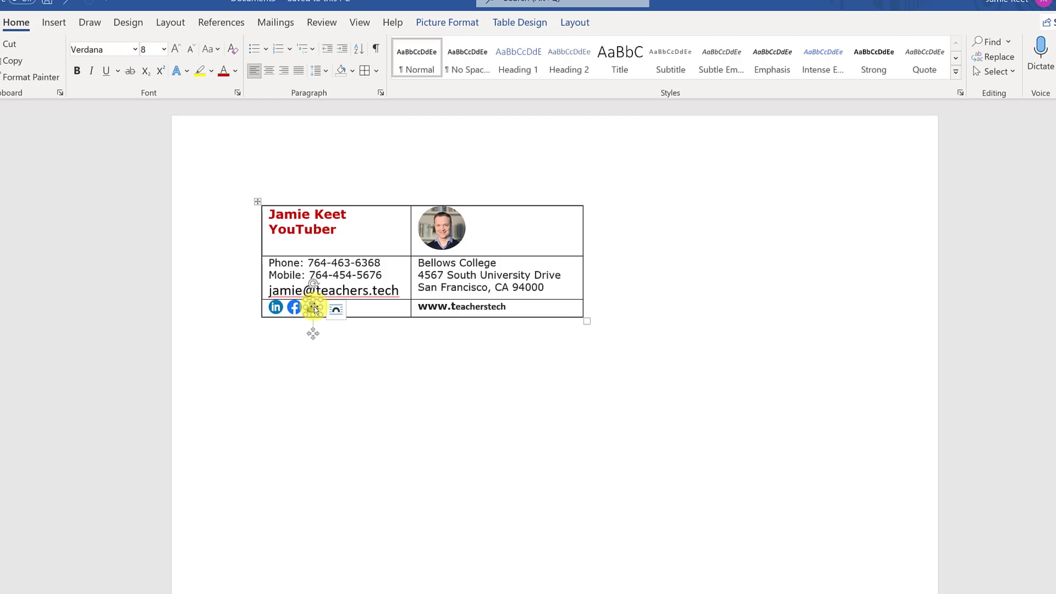
pyautogui.rightClick(314, 310)
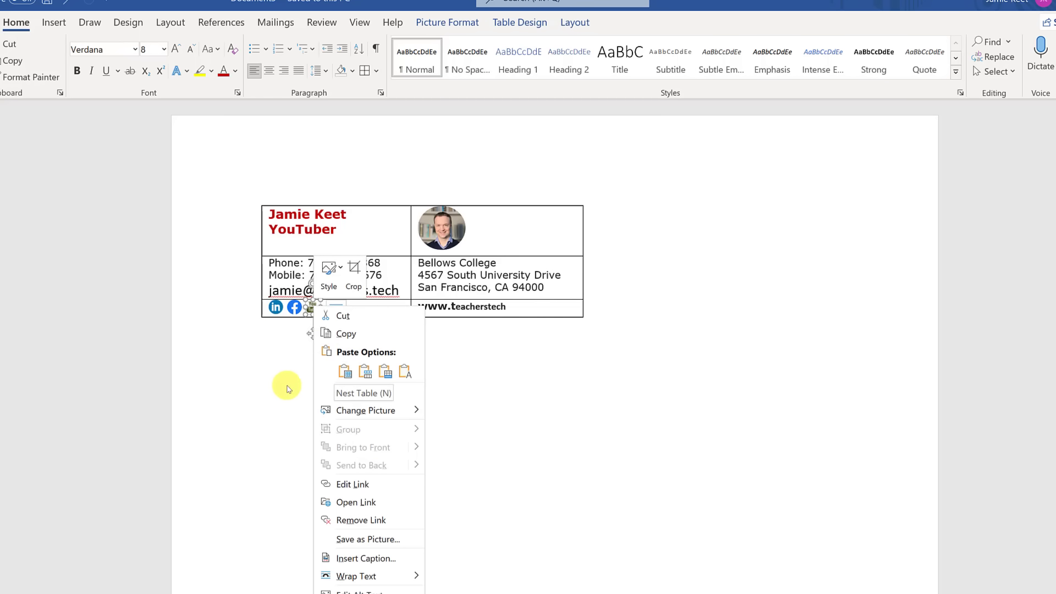
pyautogui.click(287, 388)
pyautogui.rightClick(313, 308)
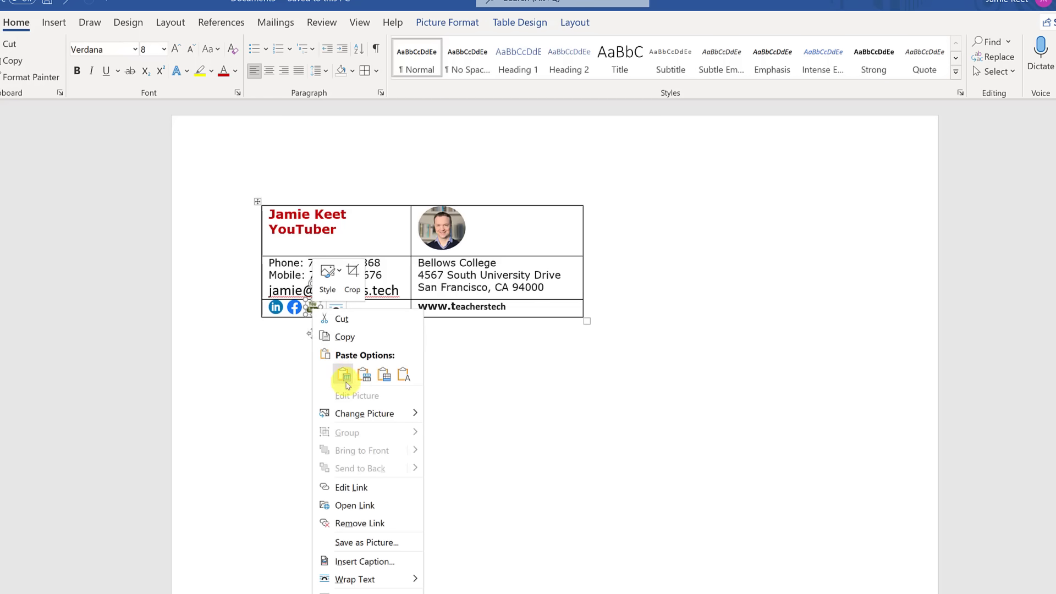
pyautogui.moveTo(366, 413)
pyautogui.click(487, 415)
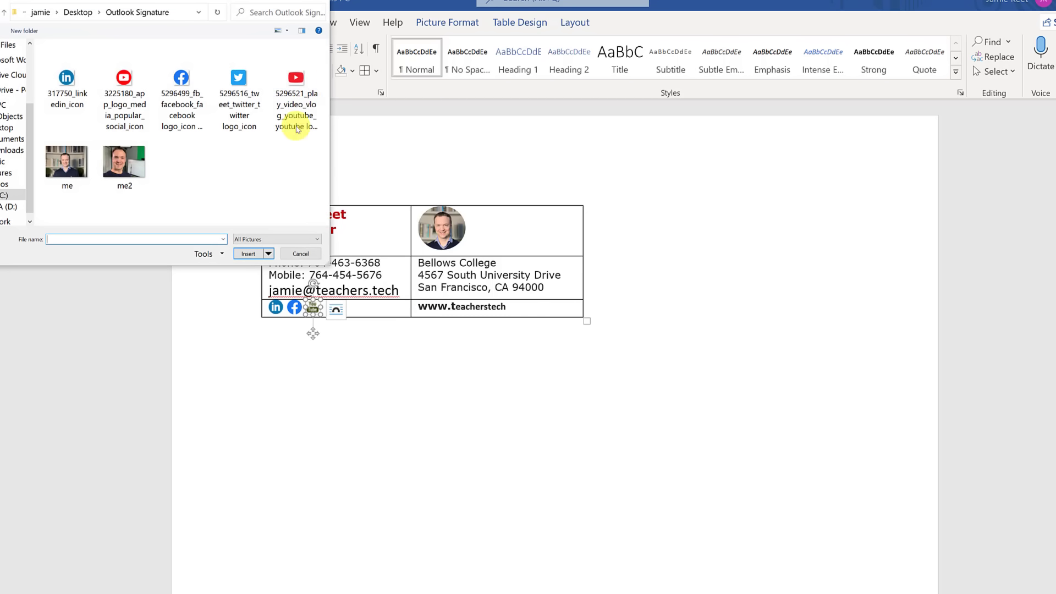
pyautogui.doubleClick(297, 115)
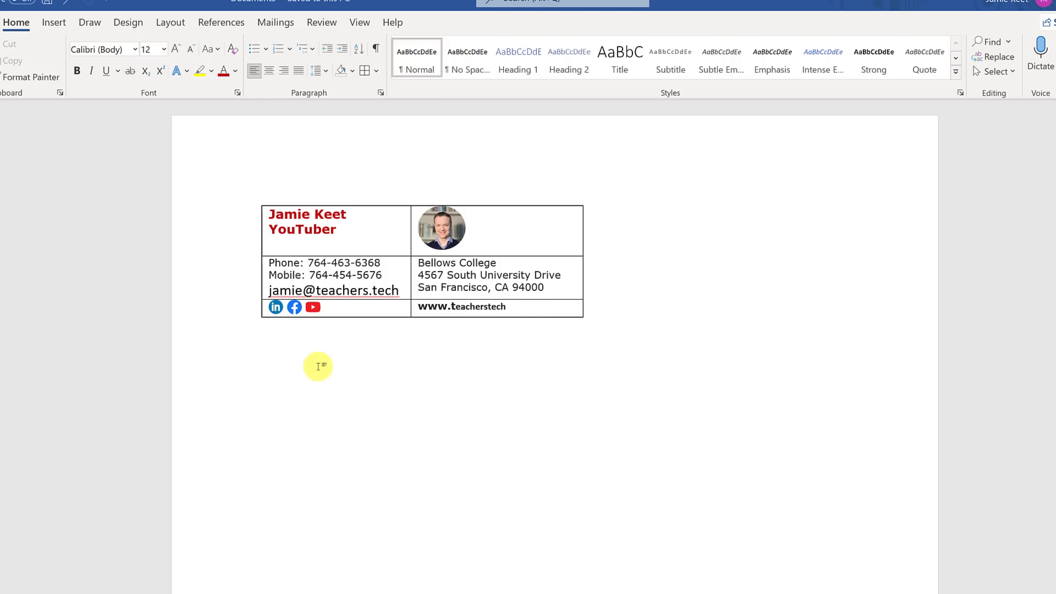
pyautogui.rightClick(313, 310)
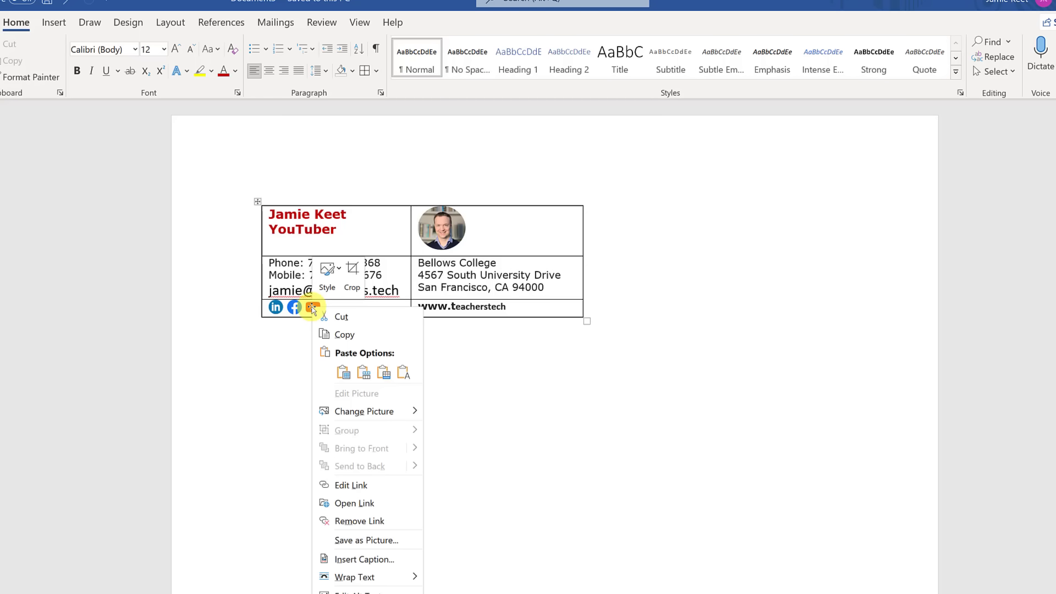
pyautogui.click(360, 489)
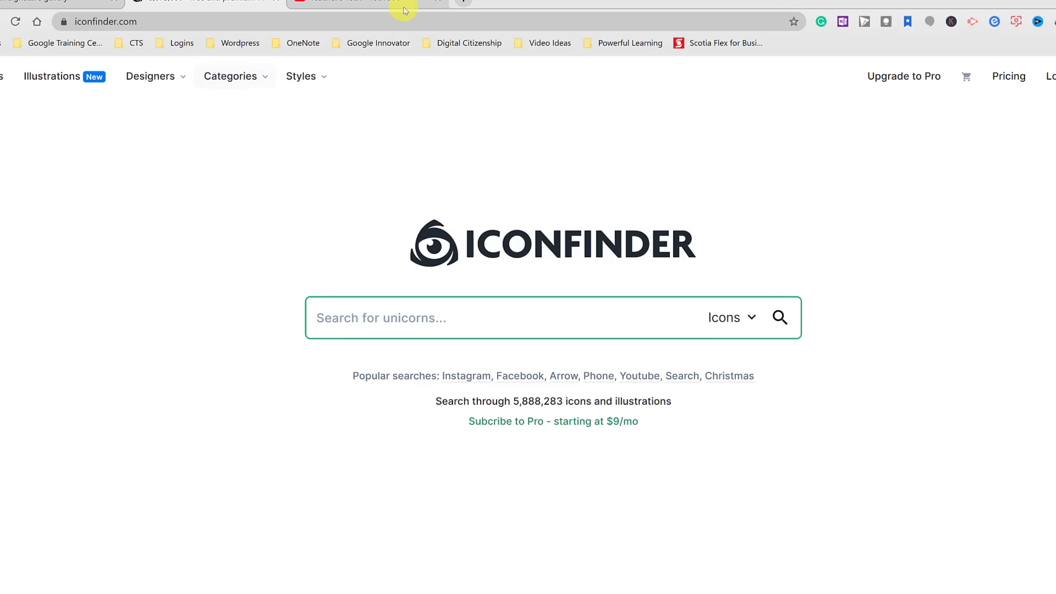
pyautogui.click(379, 14)
pyautogui.rightClick(224, 26)
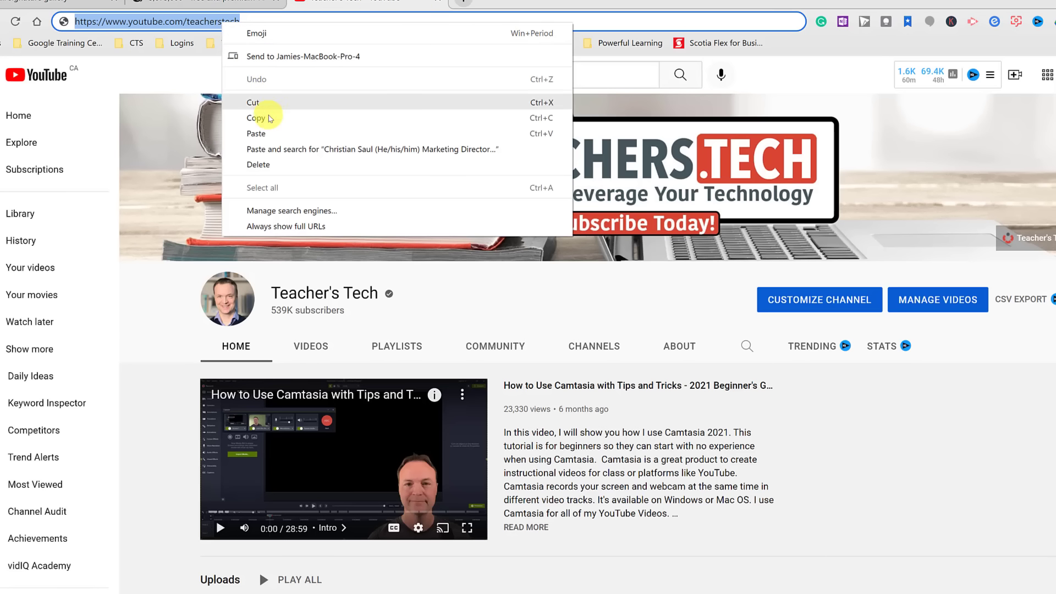
pyautogui.click(266, 117)
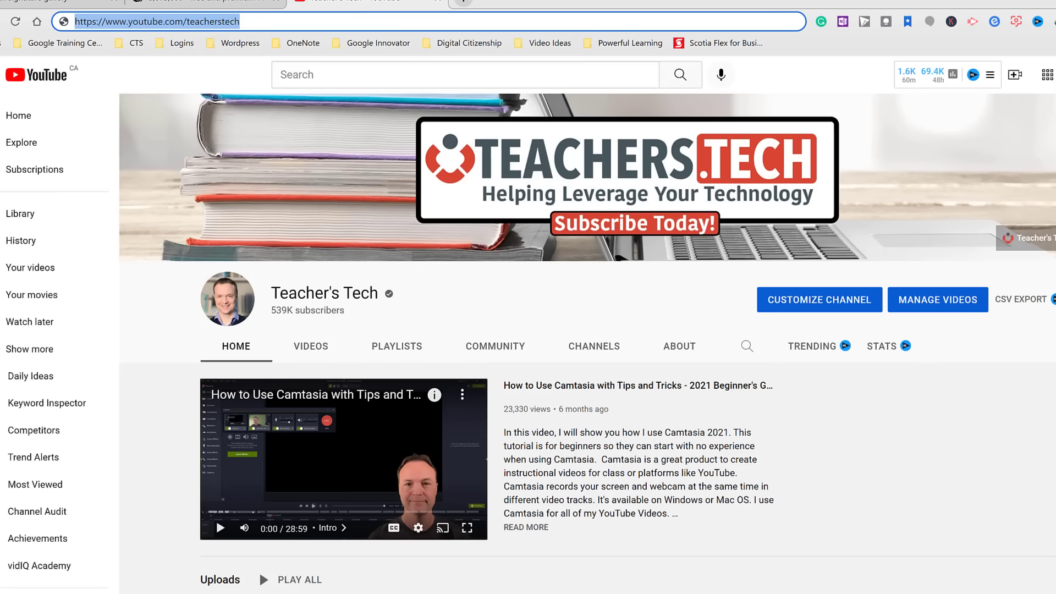
pyautogui.click(388, 593)
pyautogui.click(438, 588)
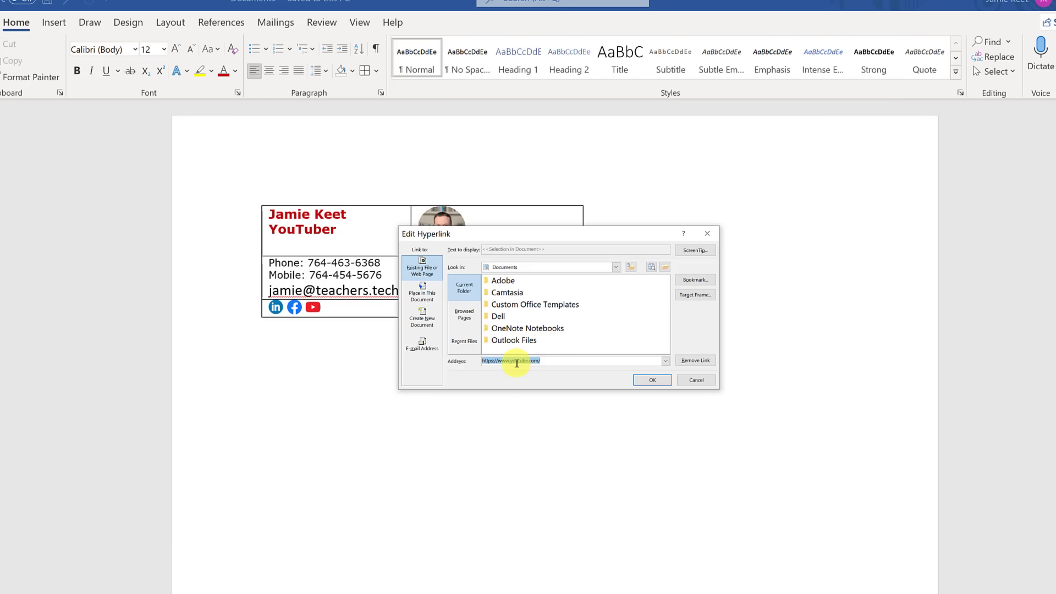
pyautogui.hotkey('ctrl', 'v')
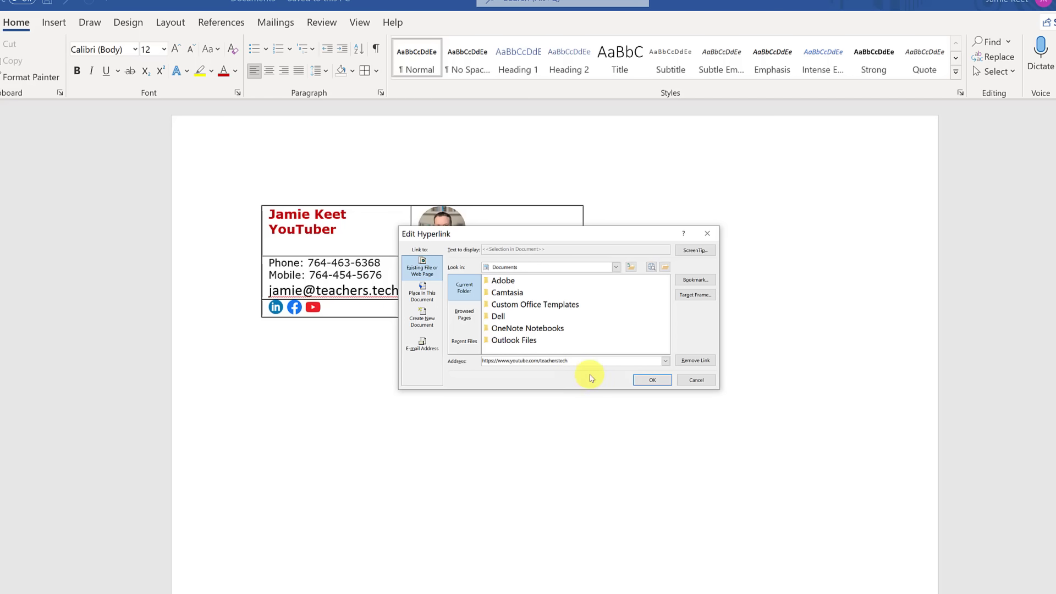
pyautogui.click(651, 380)
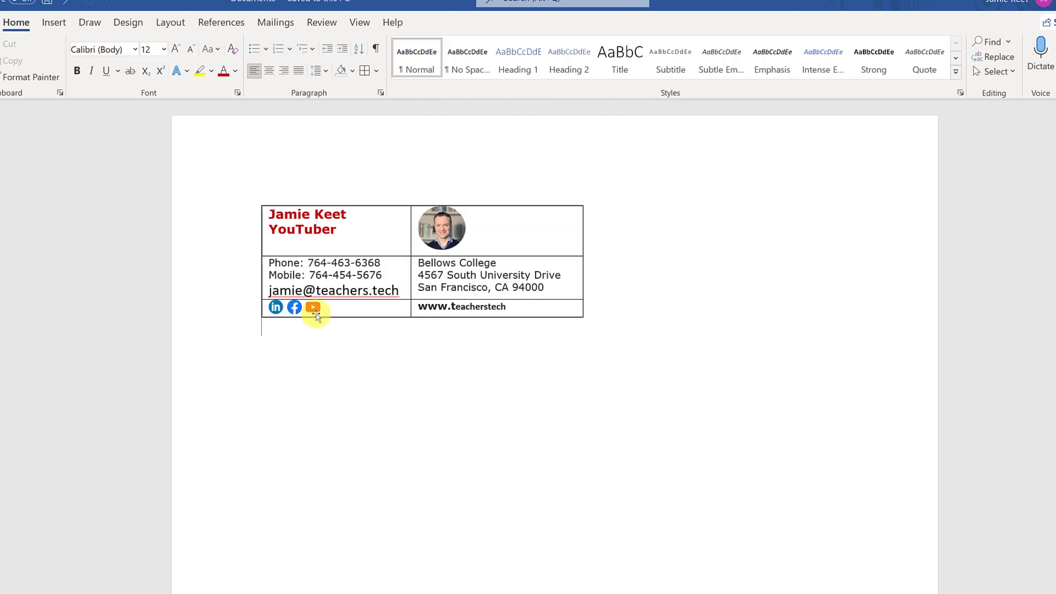
pyautogui.moveTo(314, 310)
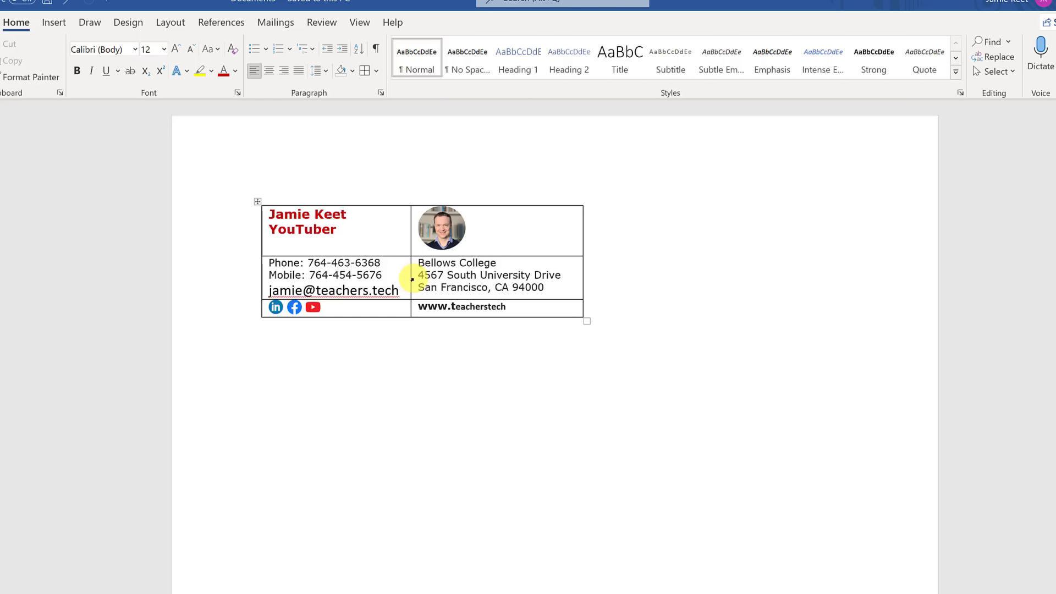
# - Select the signature table's cell with the college address and bring up its table formatting options
pyautogui.click(411, 281)
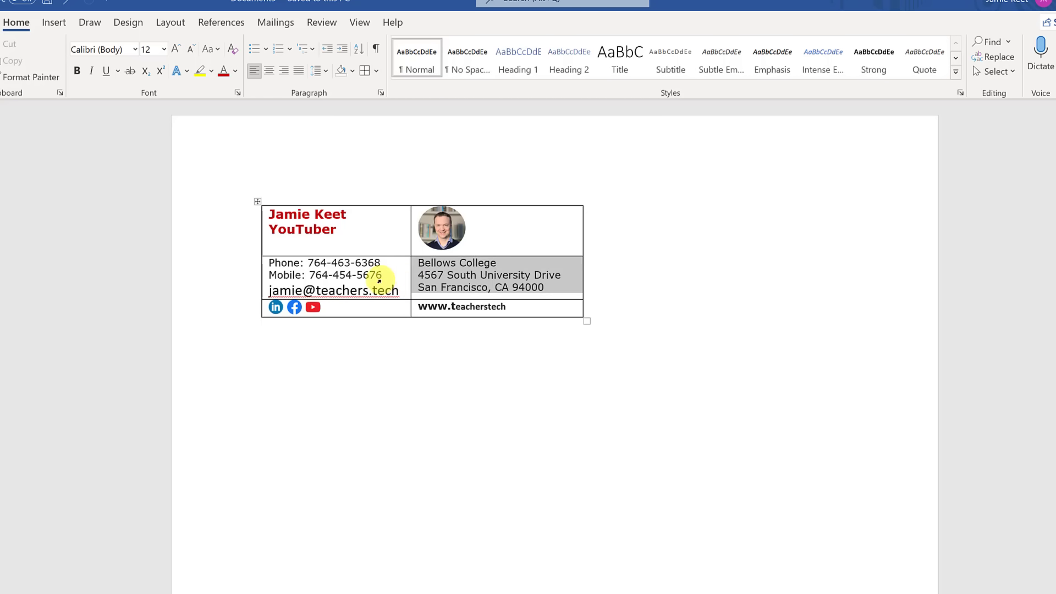
pyautogui.rightClick(412, 282)
pyautogui.rightClick(413, 286)
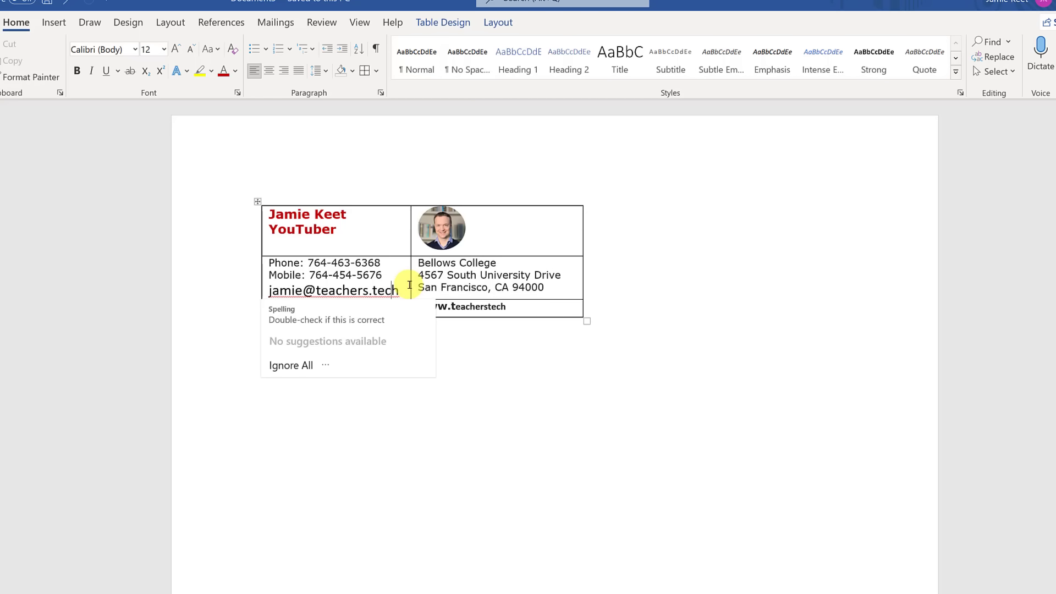
pyautogui.click(409, 285)
pyautogui.rightClick(412, 288)
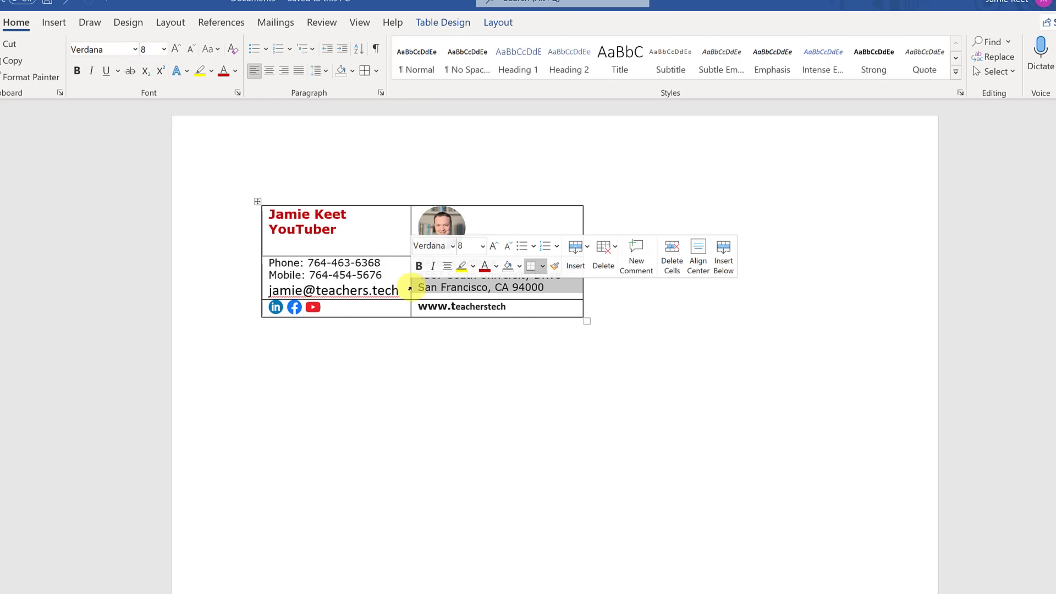